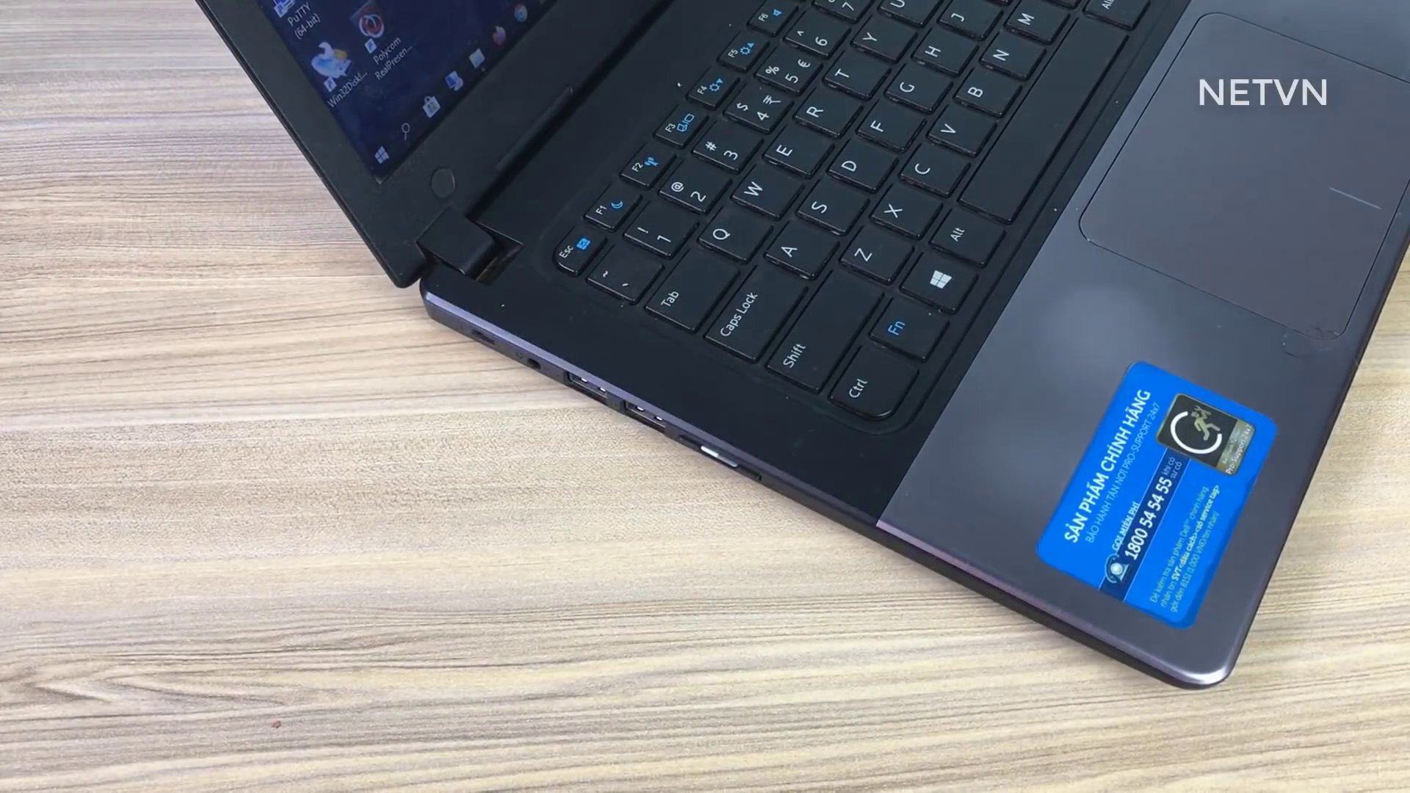
Download Raspberry Pi Imager for Windows from the raspberrypi.org Downloads page
text(raspberrypi.or)
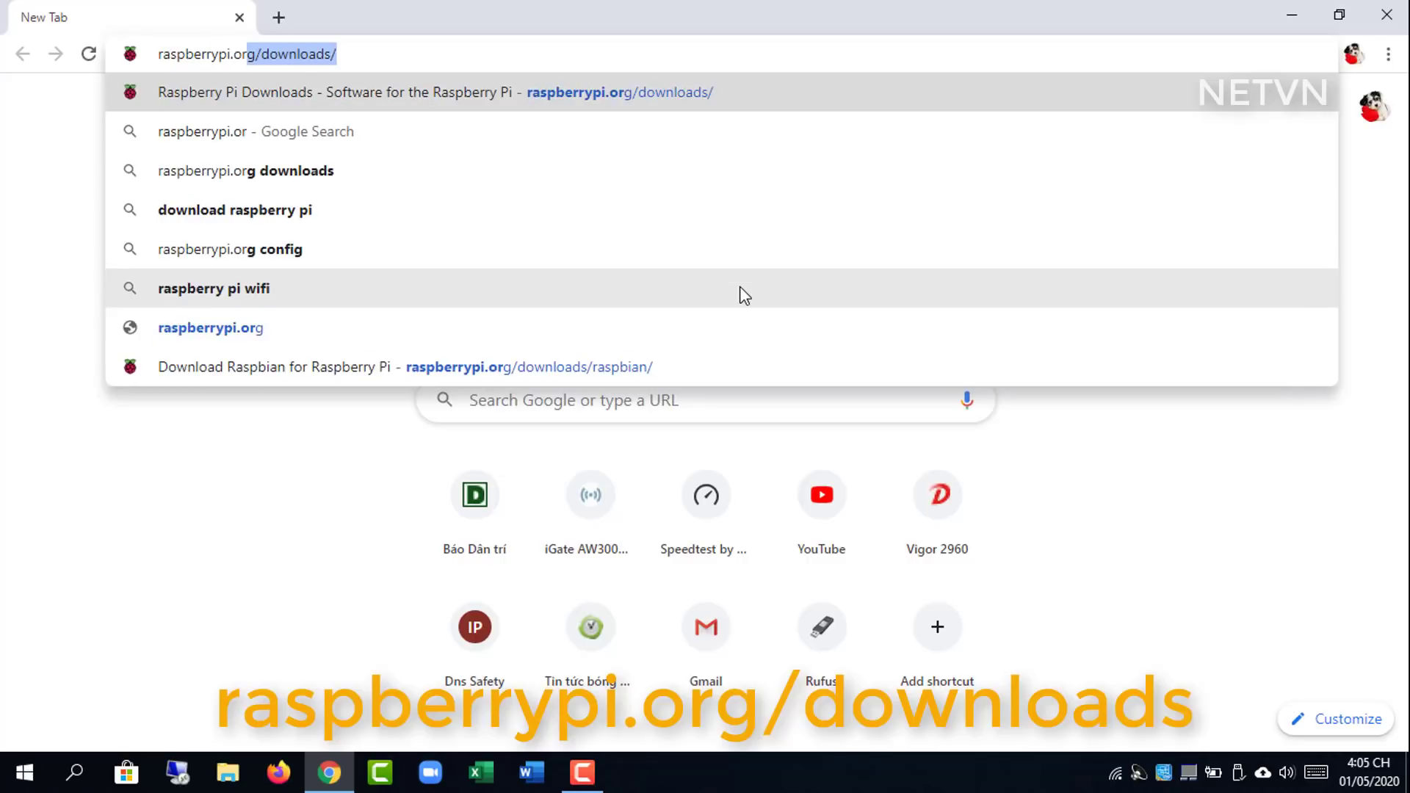
text(g)
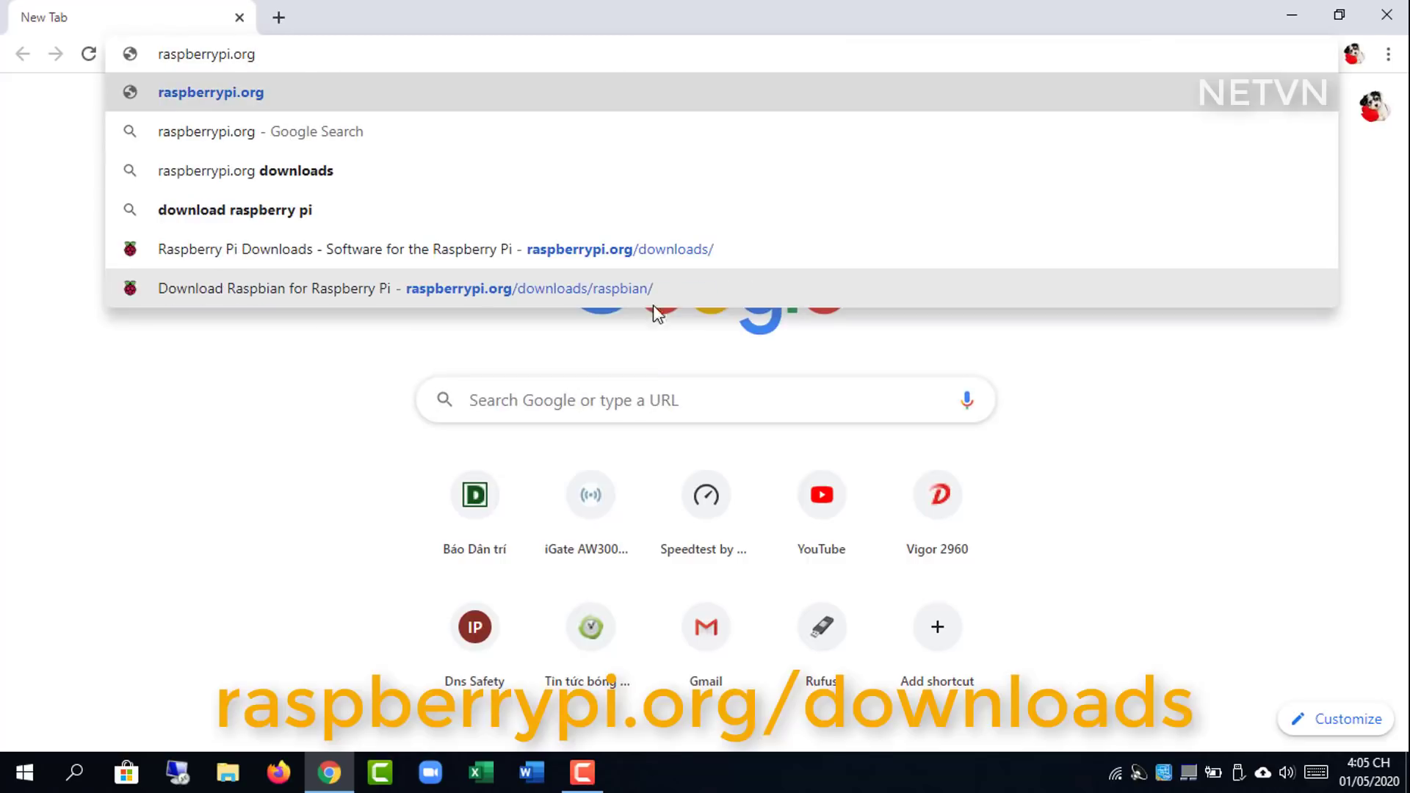
click(576, 103)
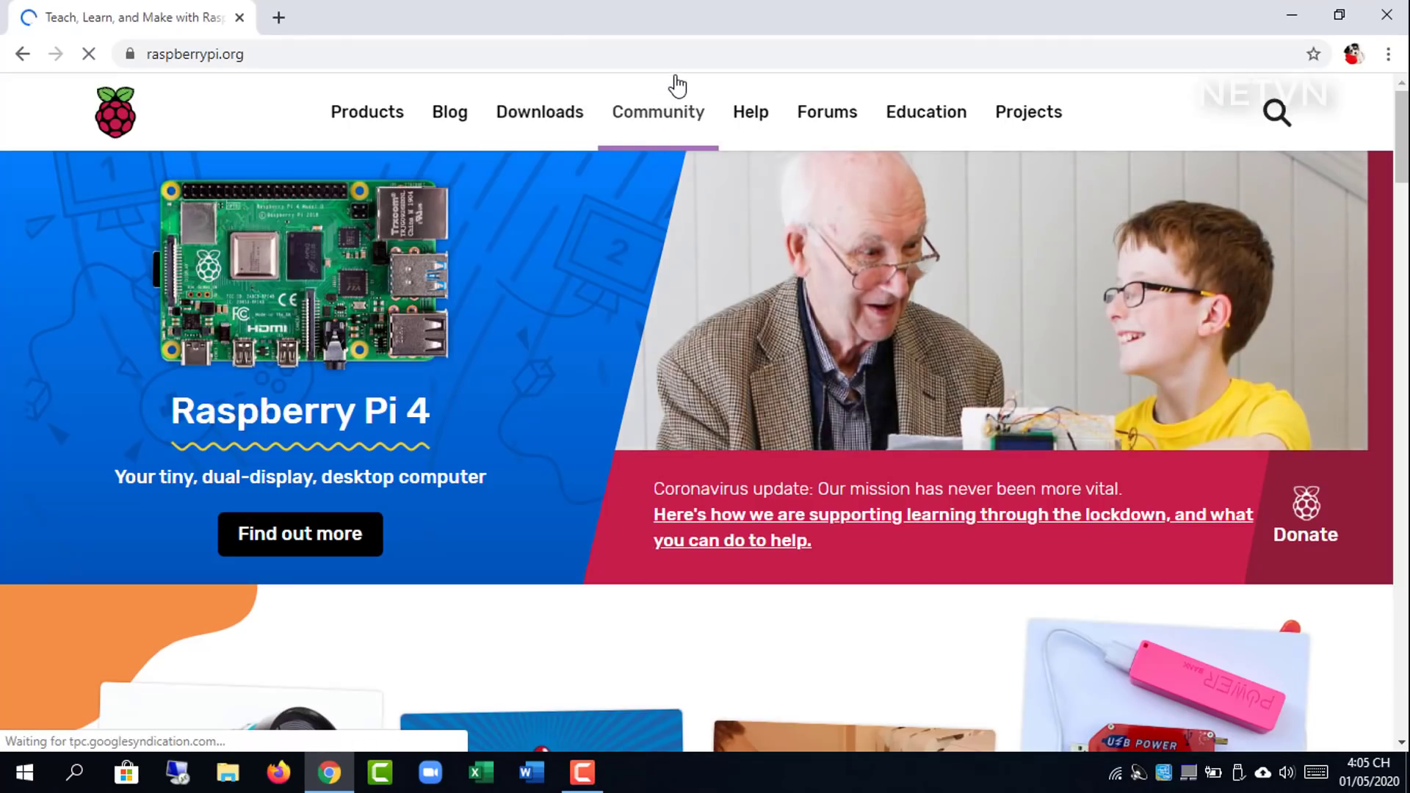
click(534, 149)
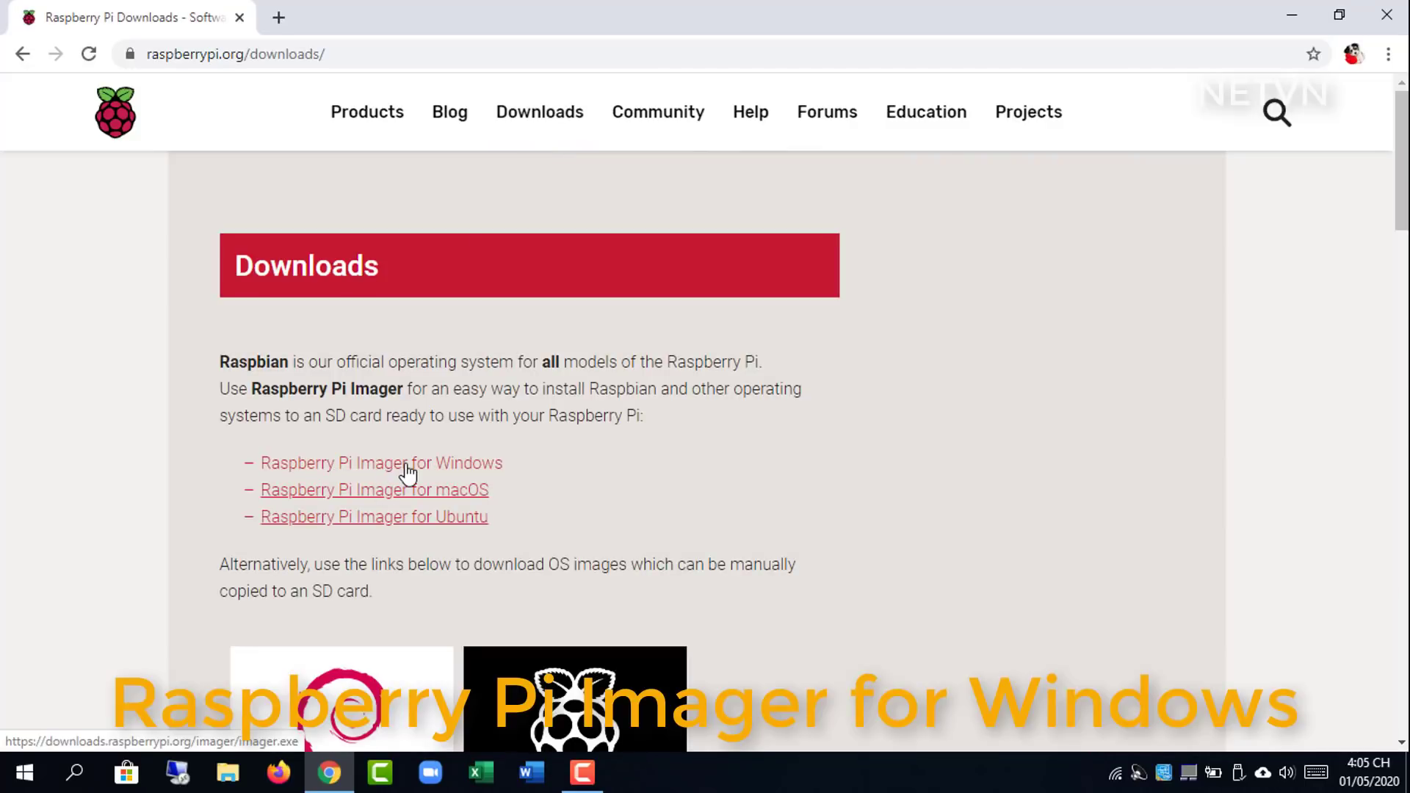
click(406, 467)
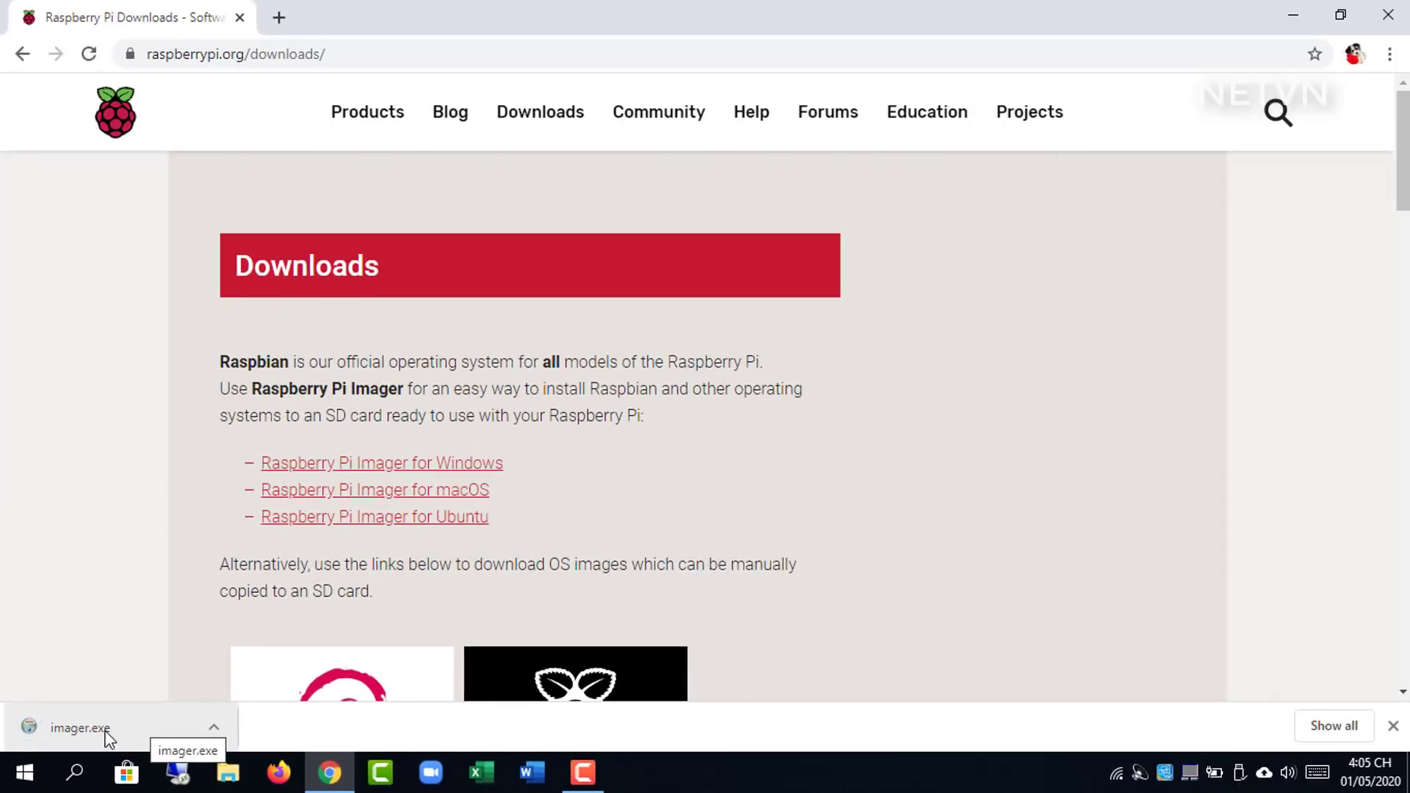
Install Raspberry Pi Imager from imager.exe and launch it to its operating system list
click(279, 650)
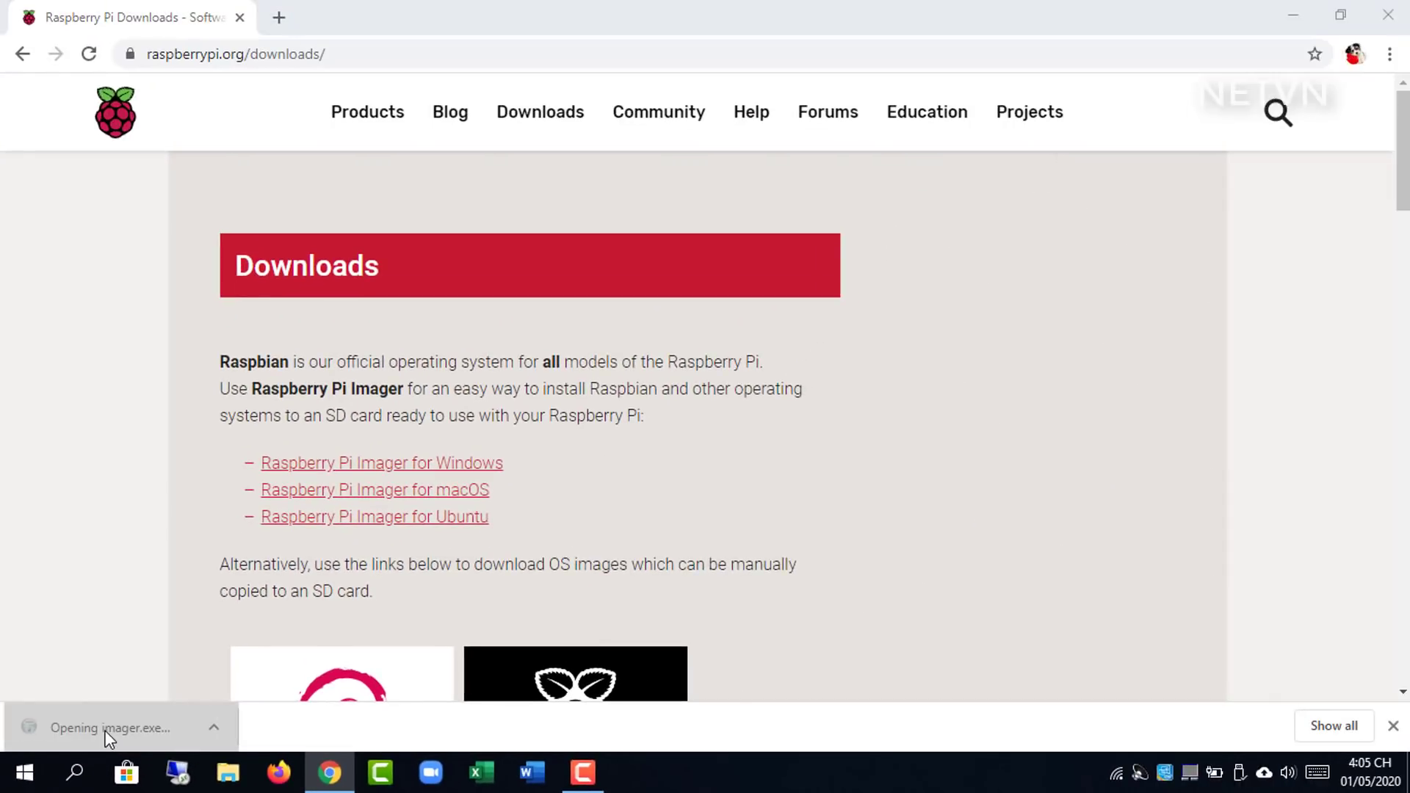
click(1302, 22)
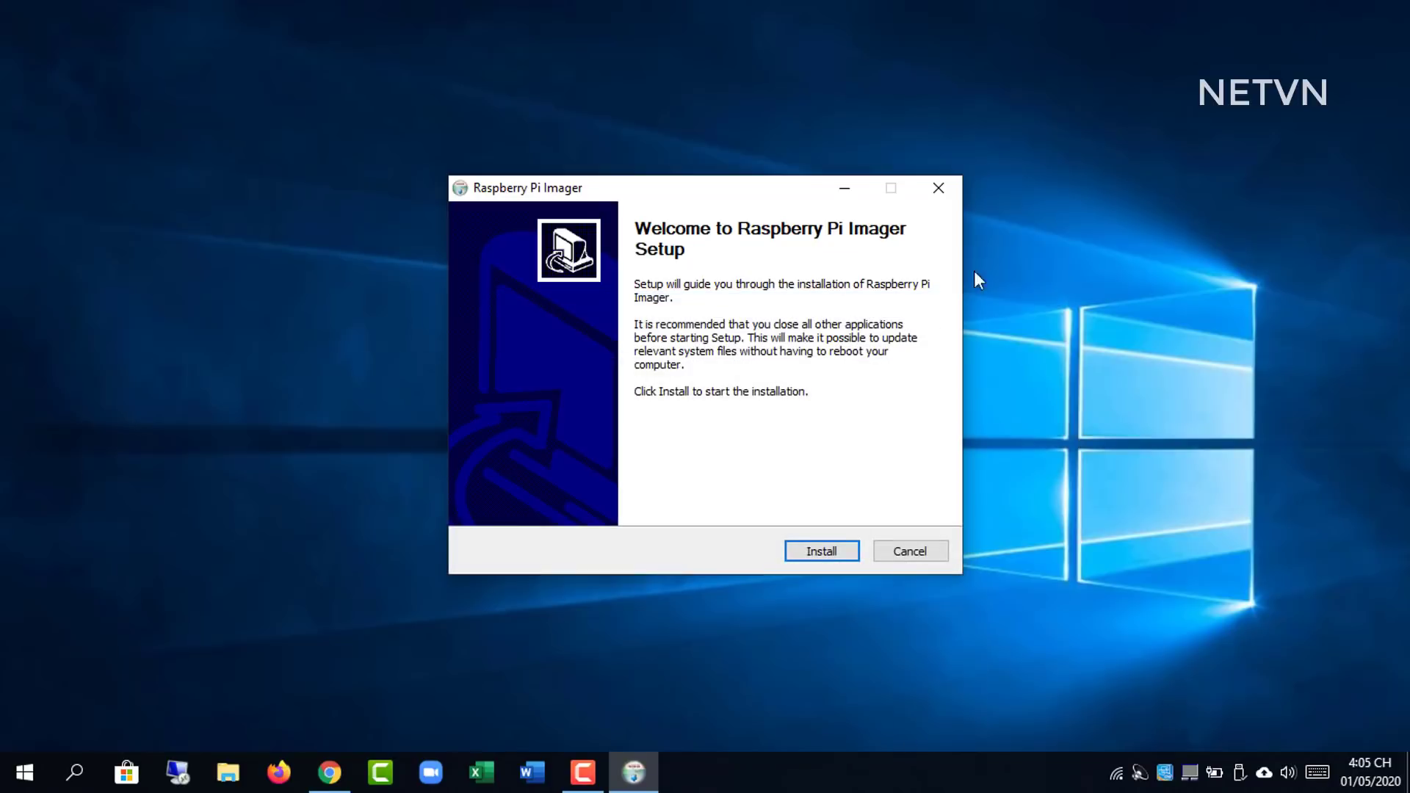
click(830, 557)
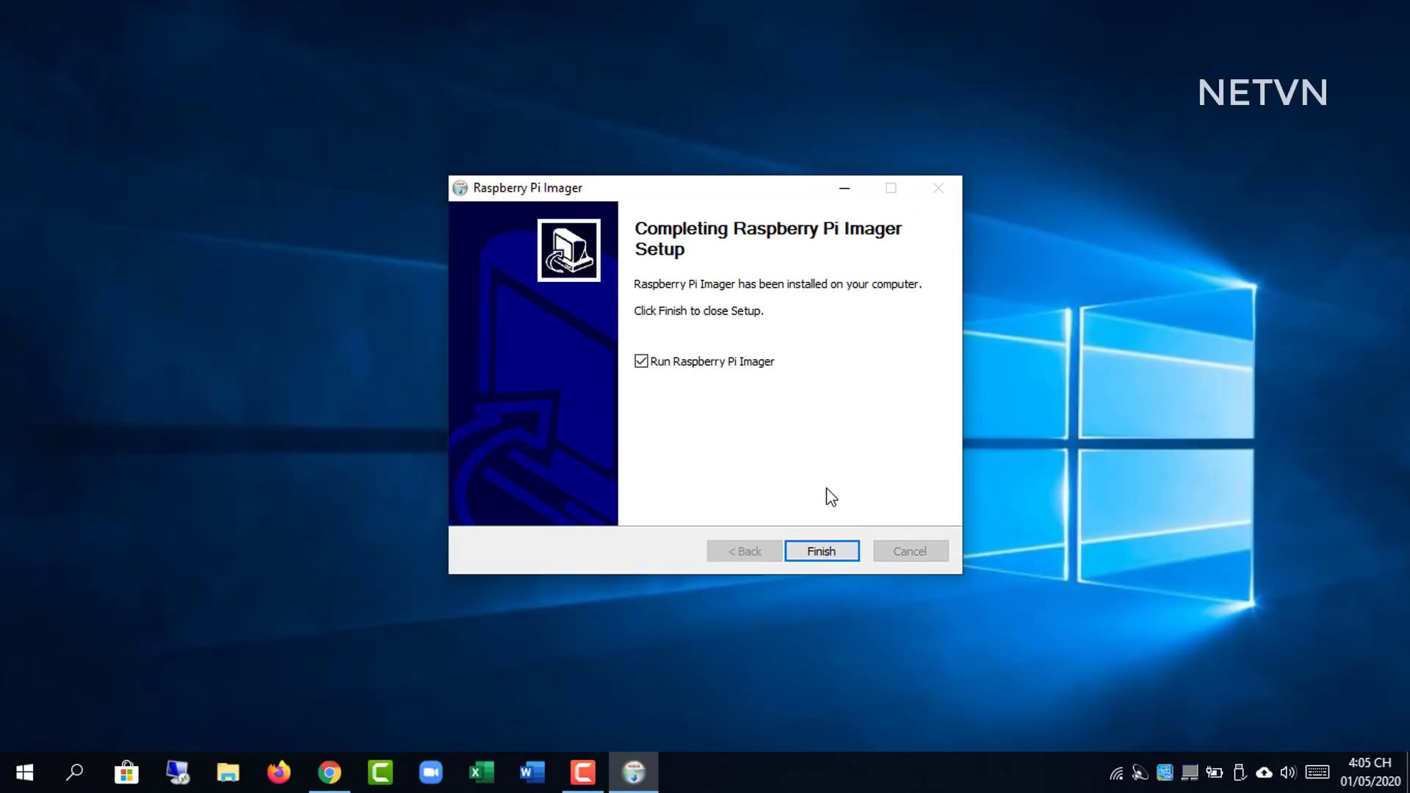
click(822, 553)
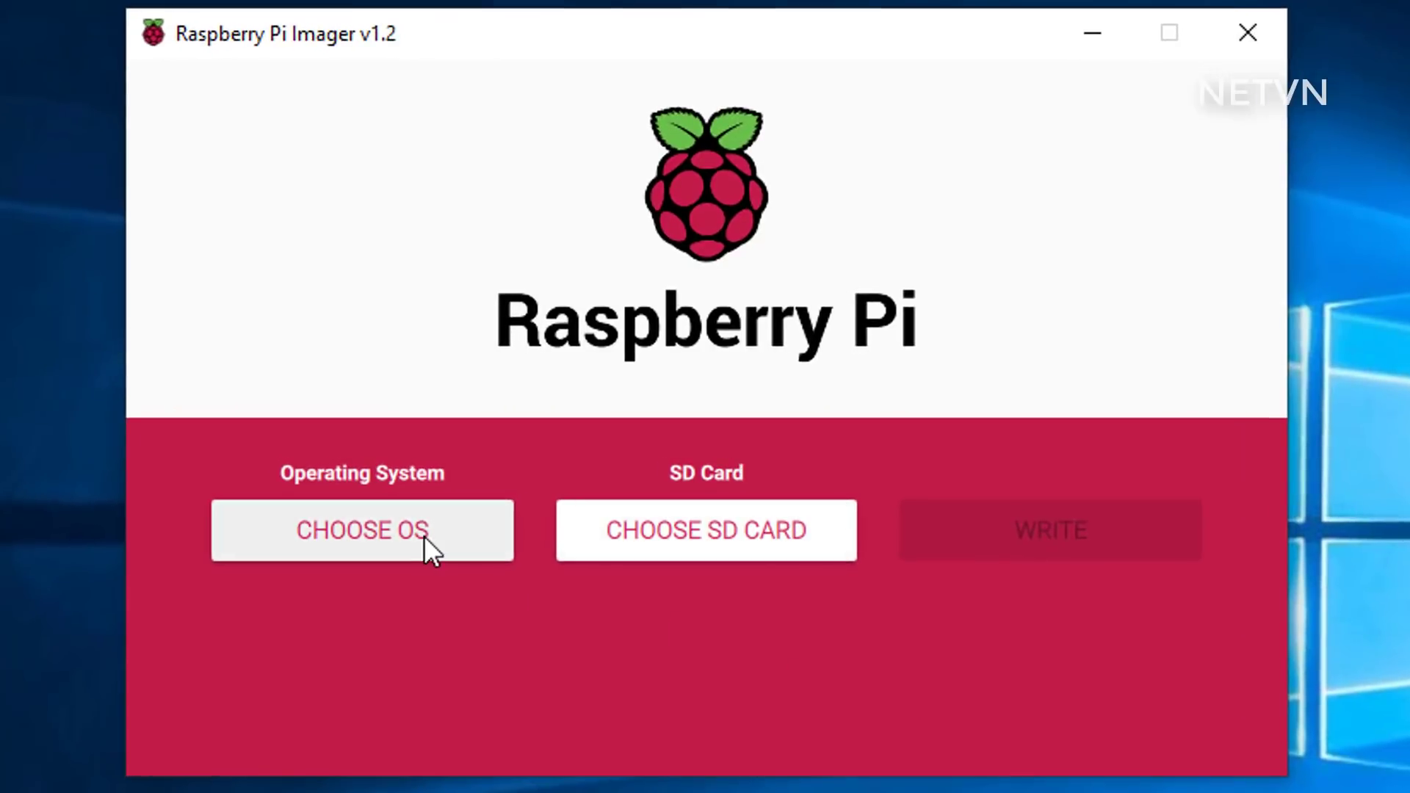
click(424, 535)
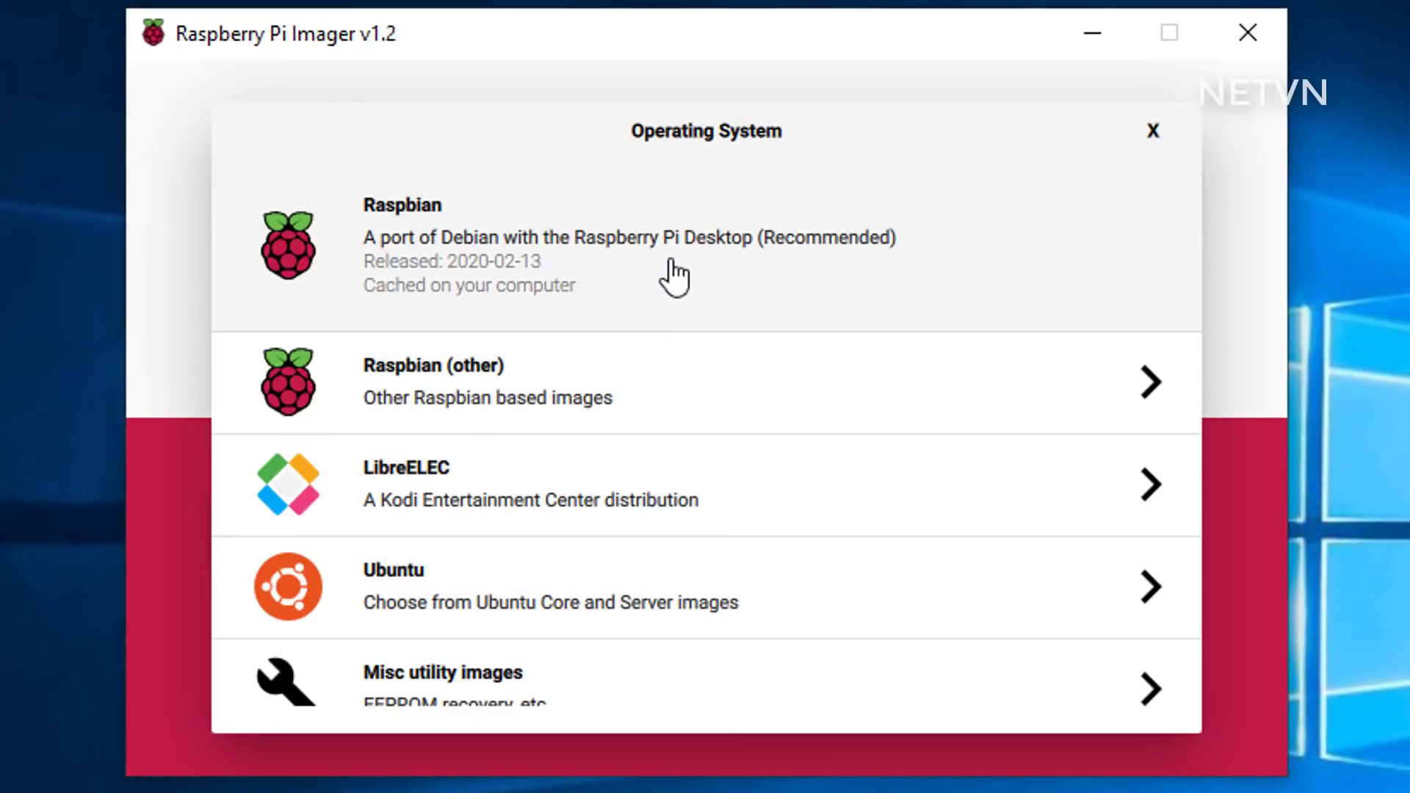
Write Raspbian to the 15.9 GB SDHC card
click(670, 265)
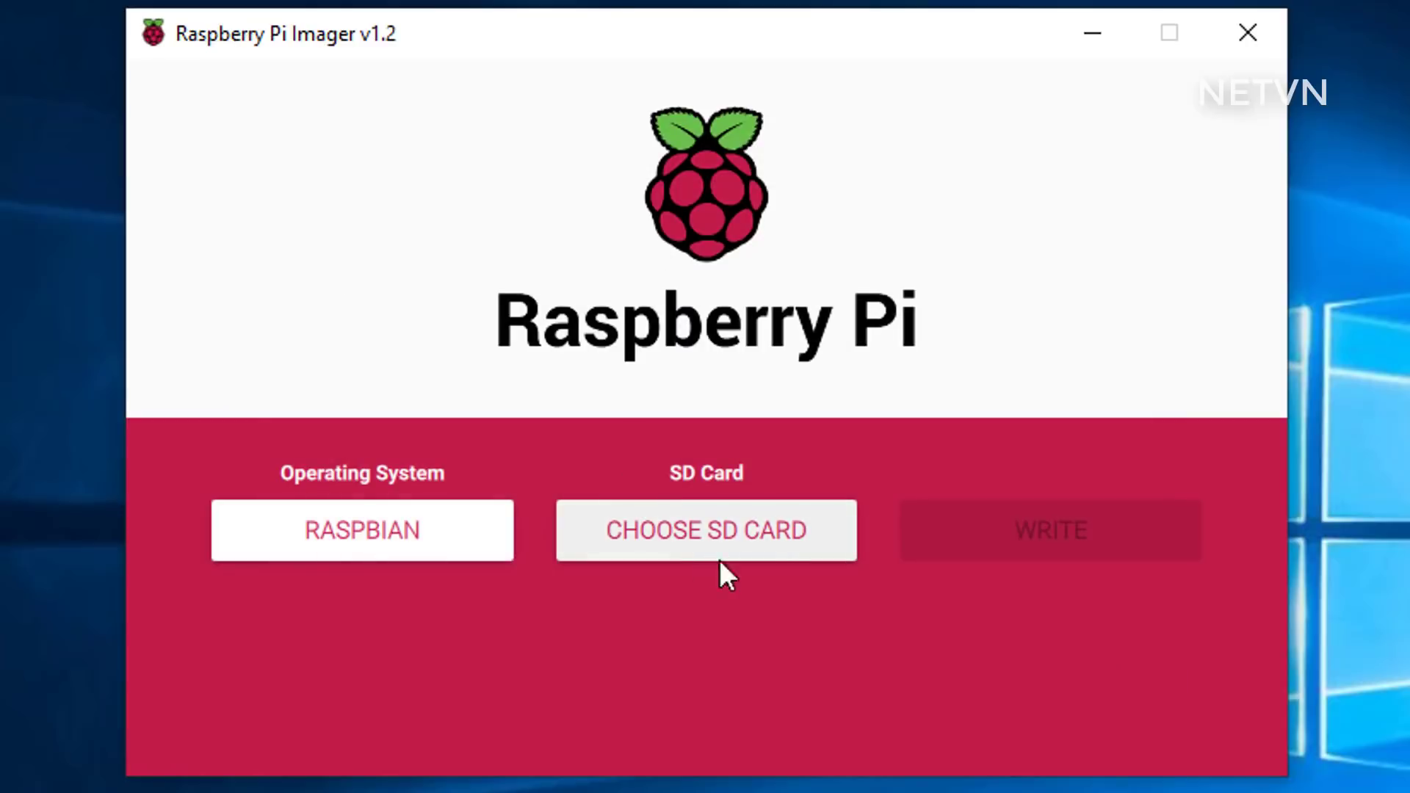
click(724, 538)
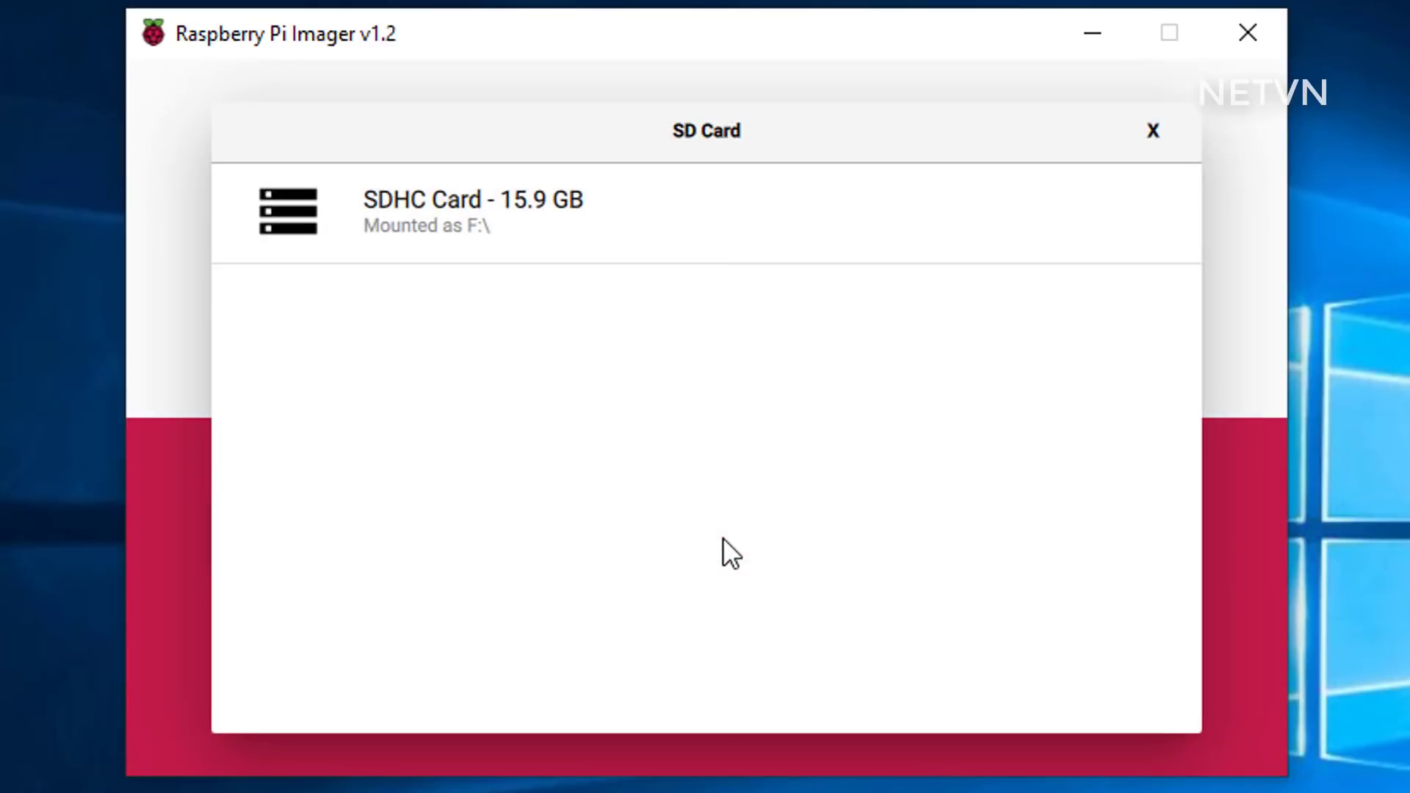
click(526, 242)
click(1003, 543)
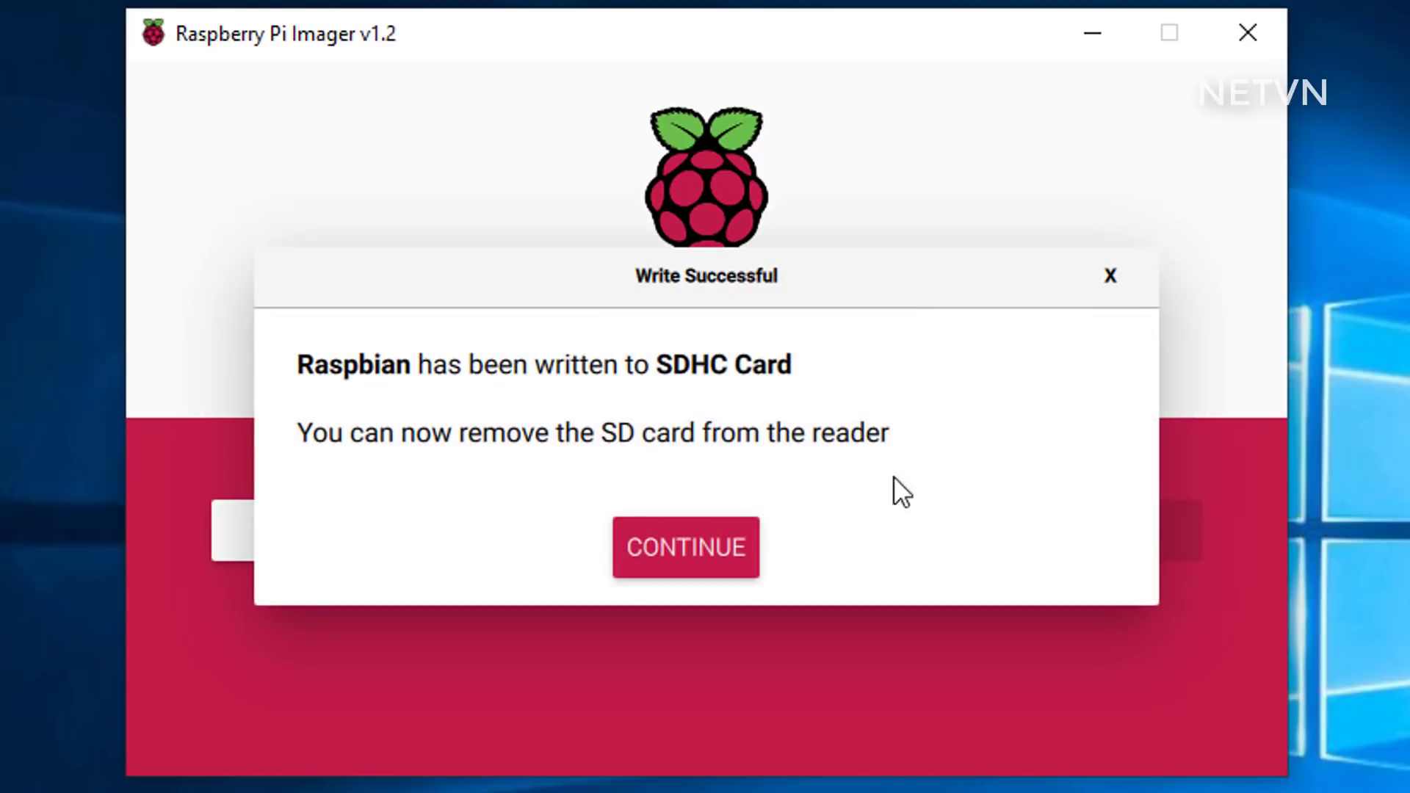
Close the write confirmation and step through the welcome wizard's country, password, WiFi and update pages
click(749, 529)
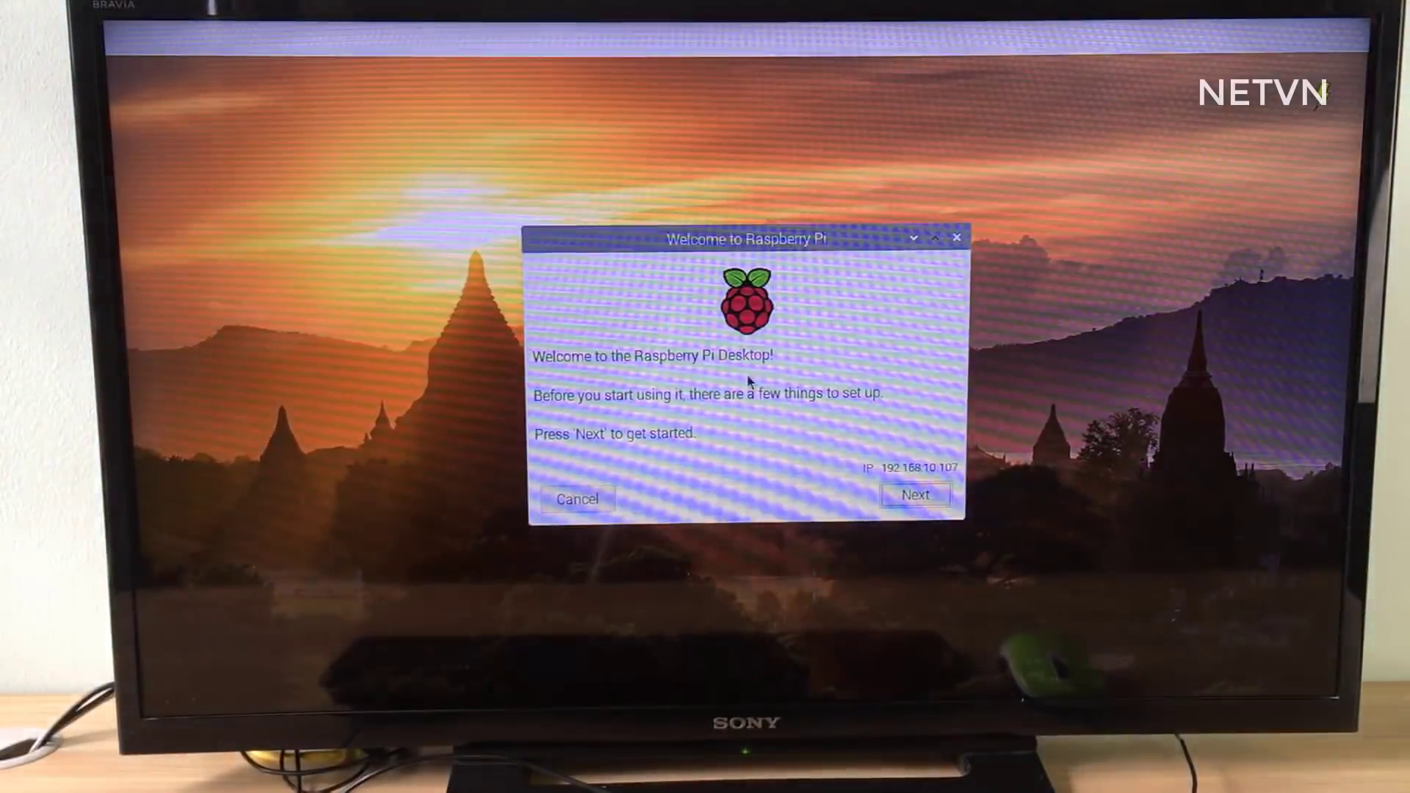
click(915, 495)
click(915, 495)
click(915, 495)
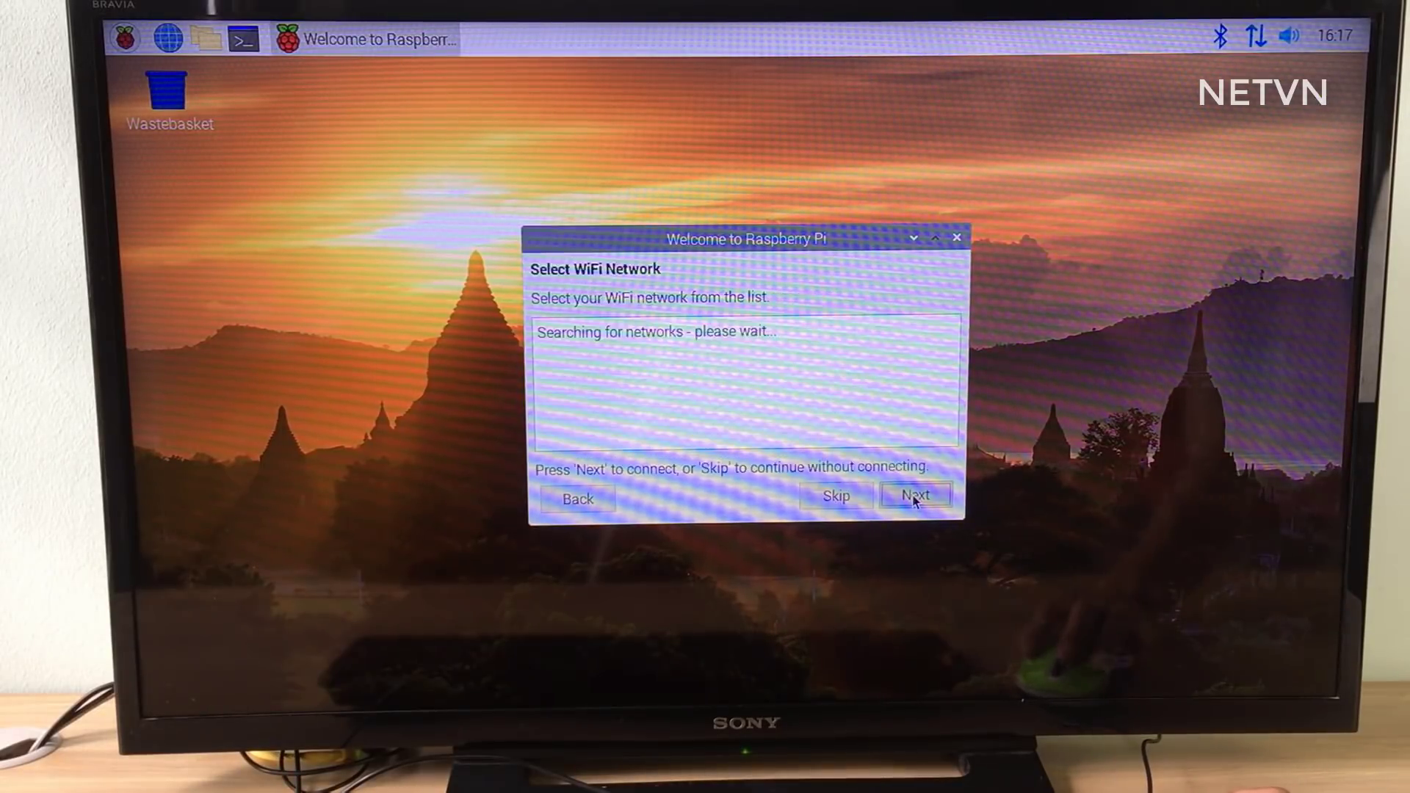
click(916, 496)
click(916, 495)
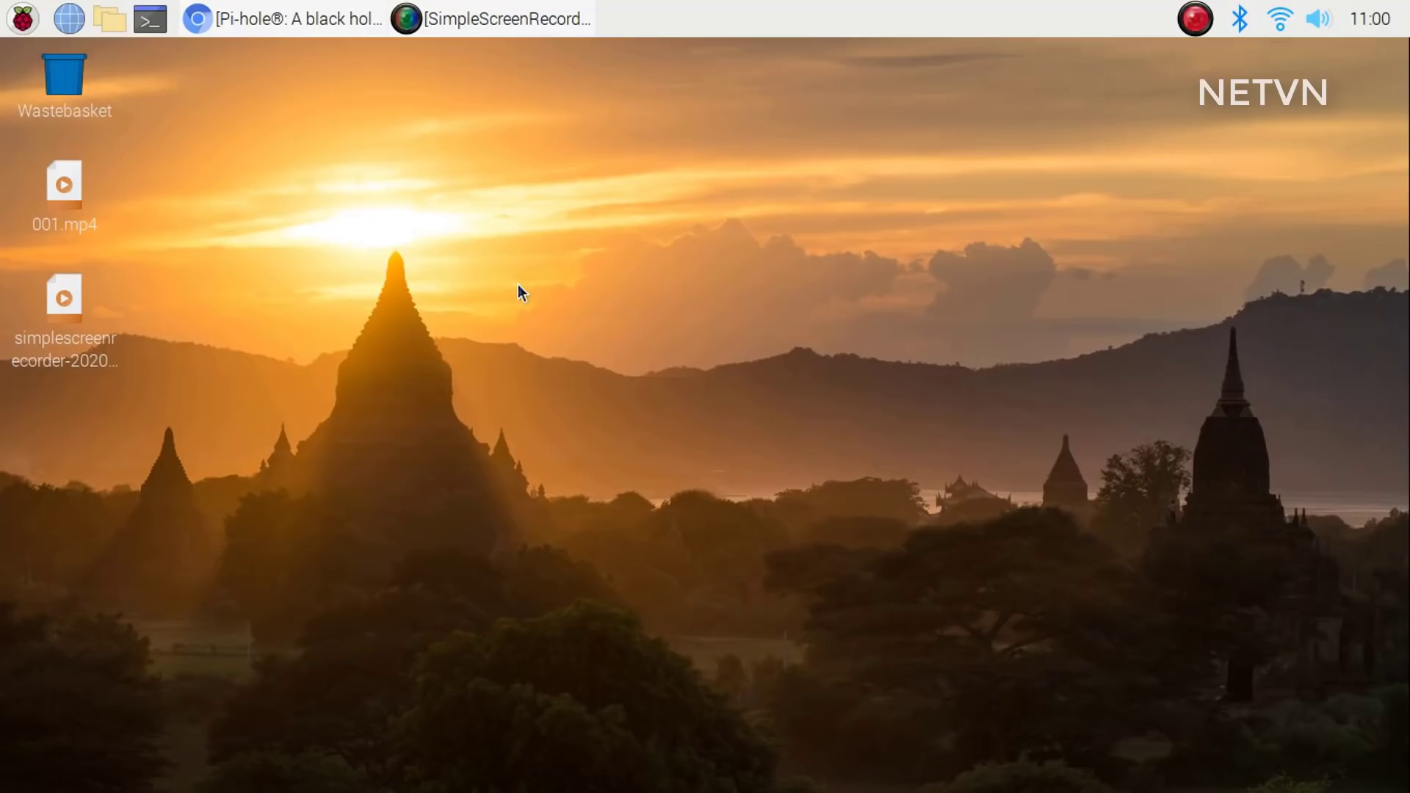
Go from pi-hole.net to Pi-hole's installation instructions on GitHub
click(324, 19)
click(114, 121)
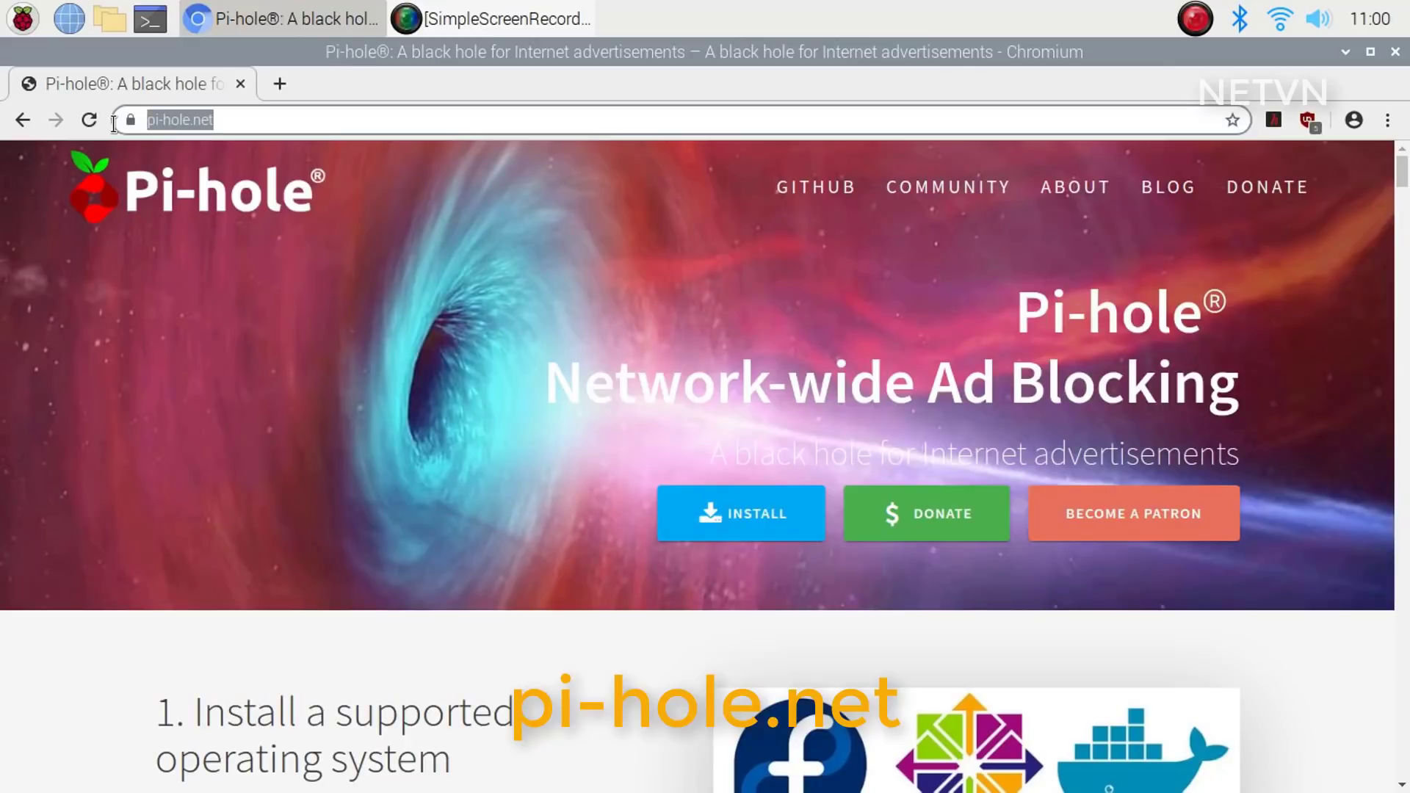
drag(1401, 168, 1402, 223)
click(236, 470)
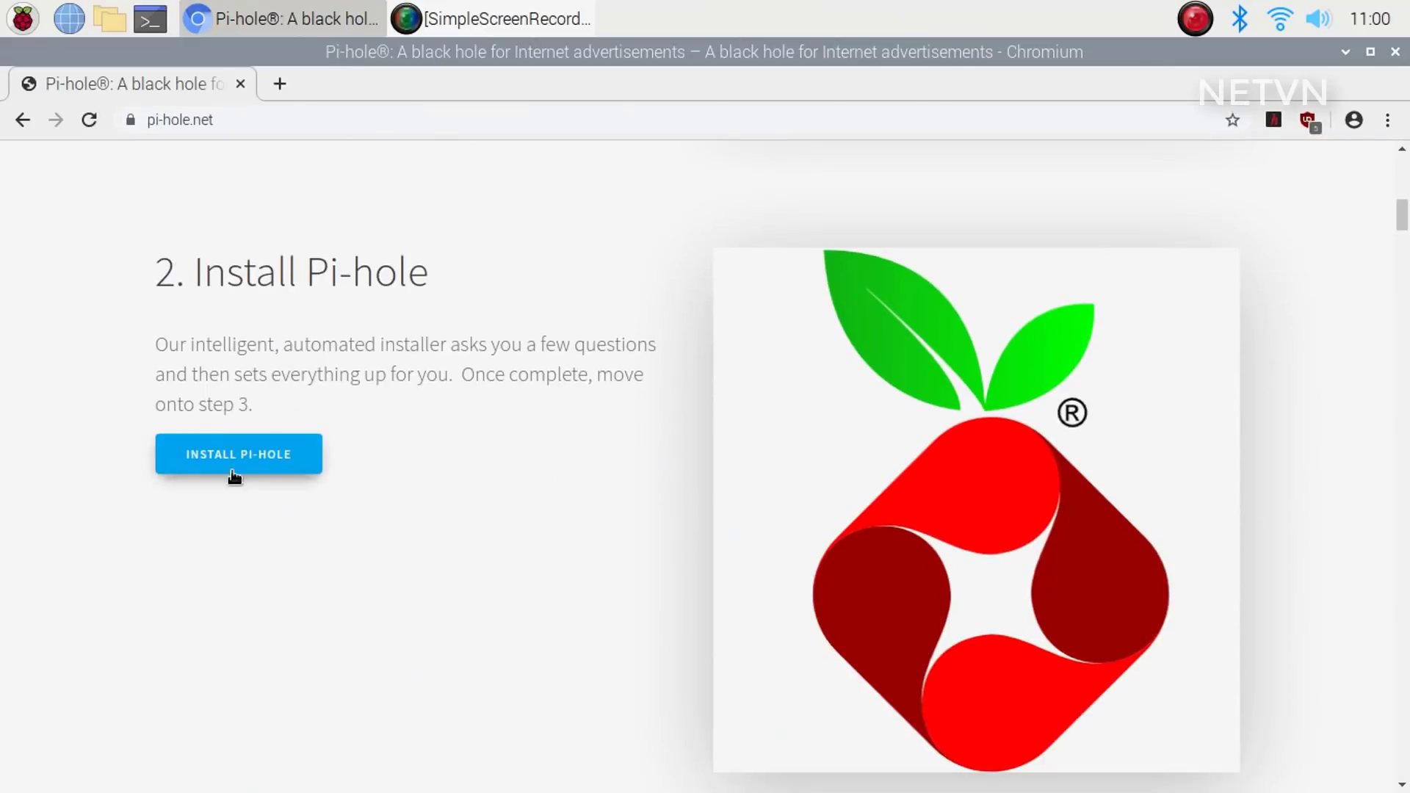
drag(266, 161, 566, 171)
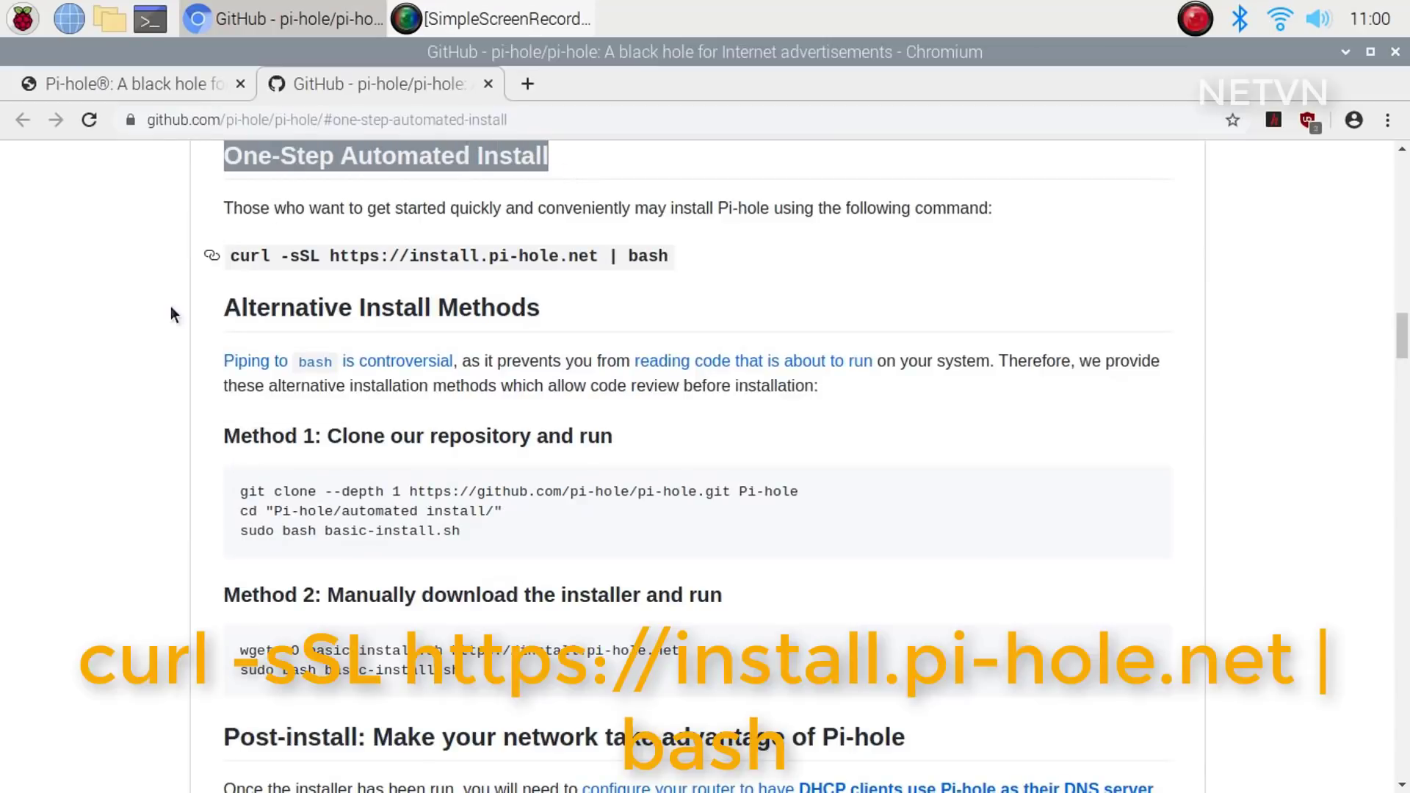
drag(229, 257, 668, 257)
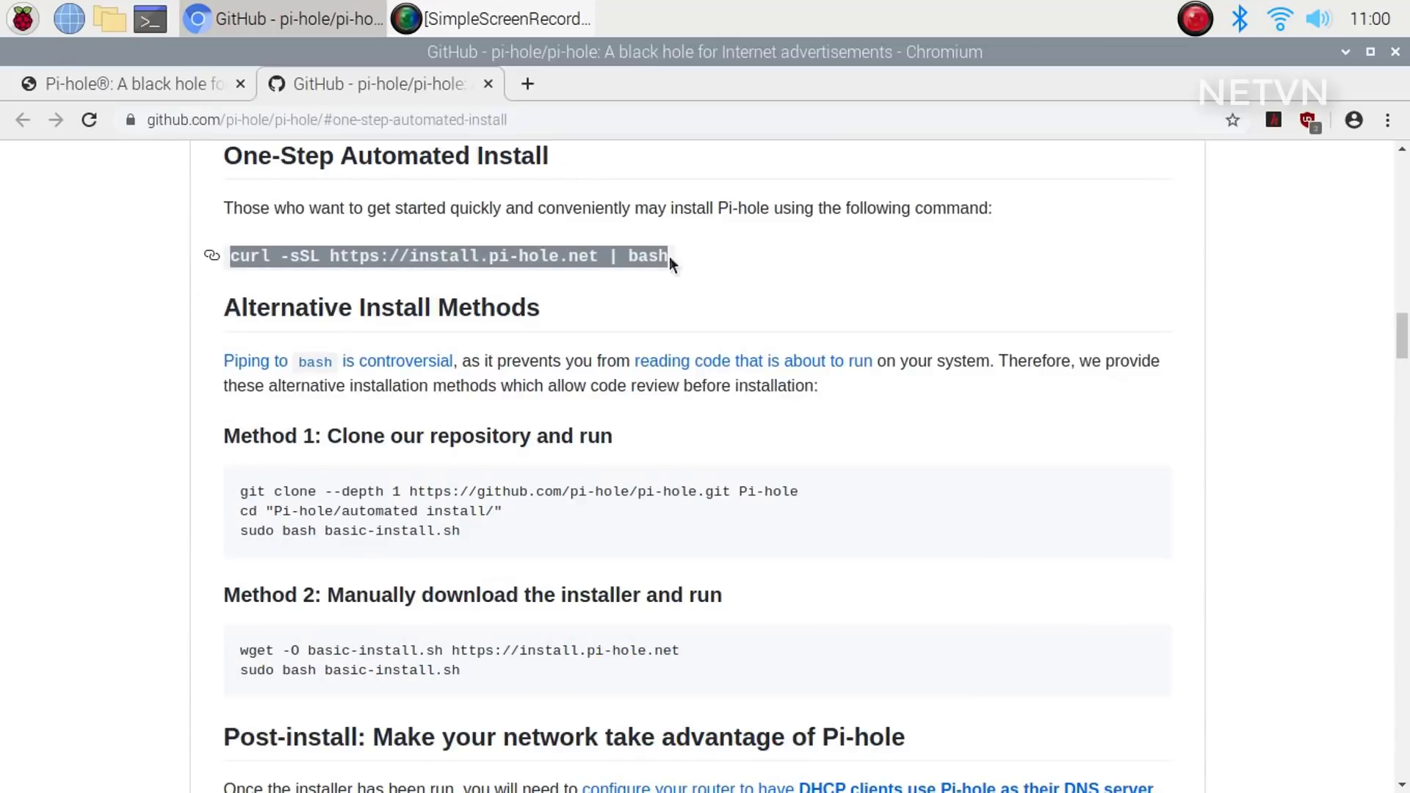
right_click(637, 254)
click(687, 272)
click(160, 25)
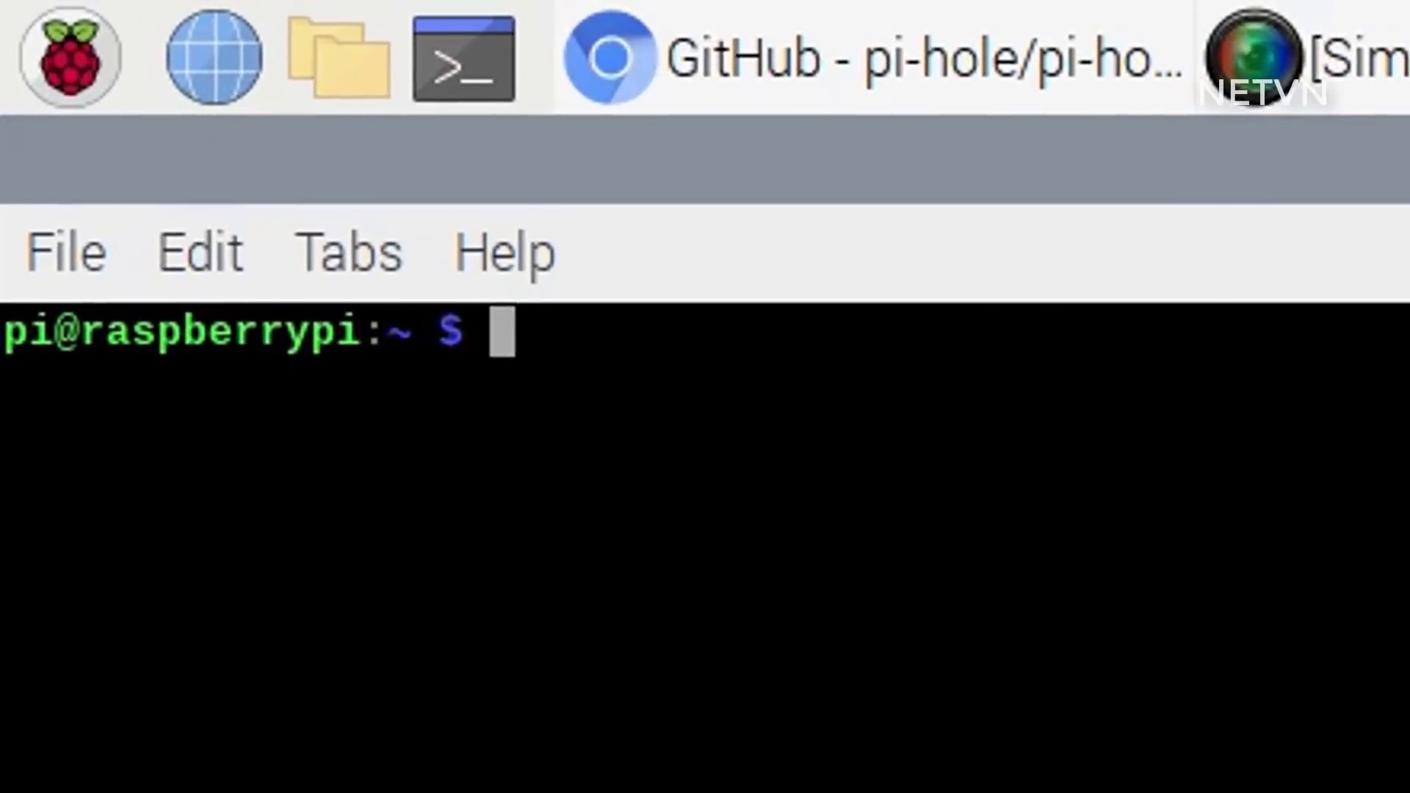
Set a new root password with sudo passwd, entering it twice
text(sudo pa)
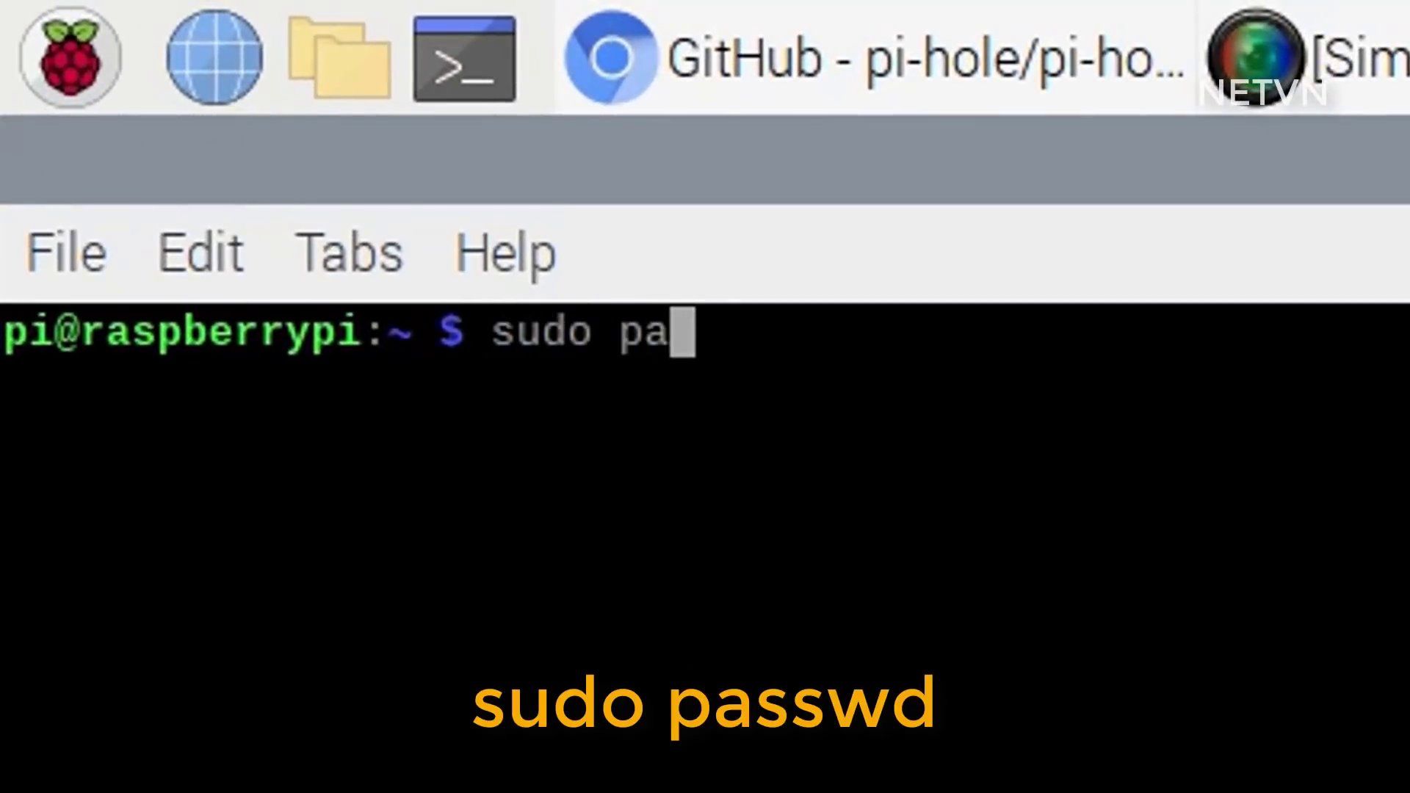
text(sswd)
key(Return)
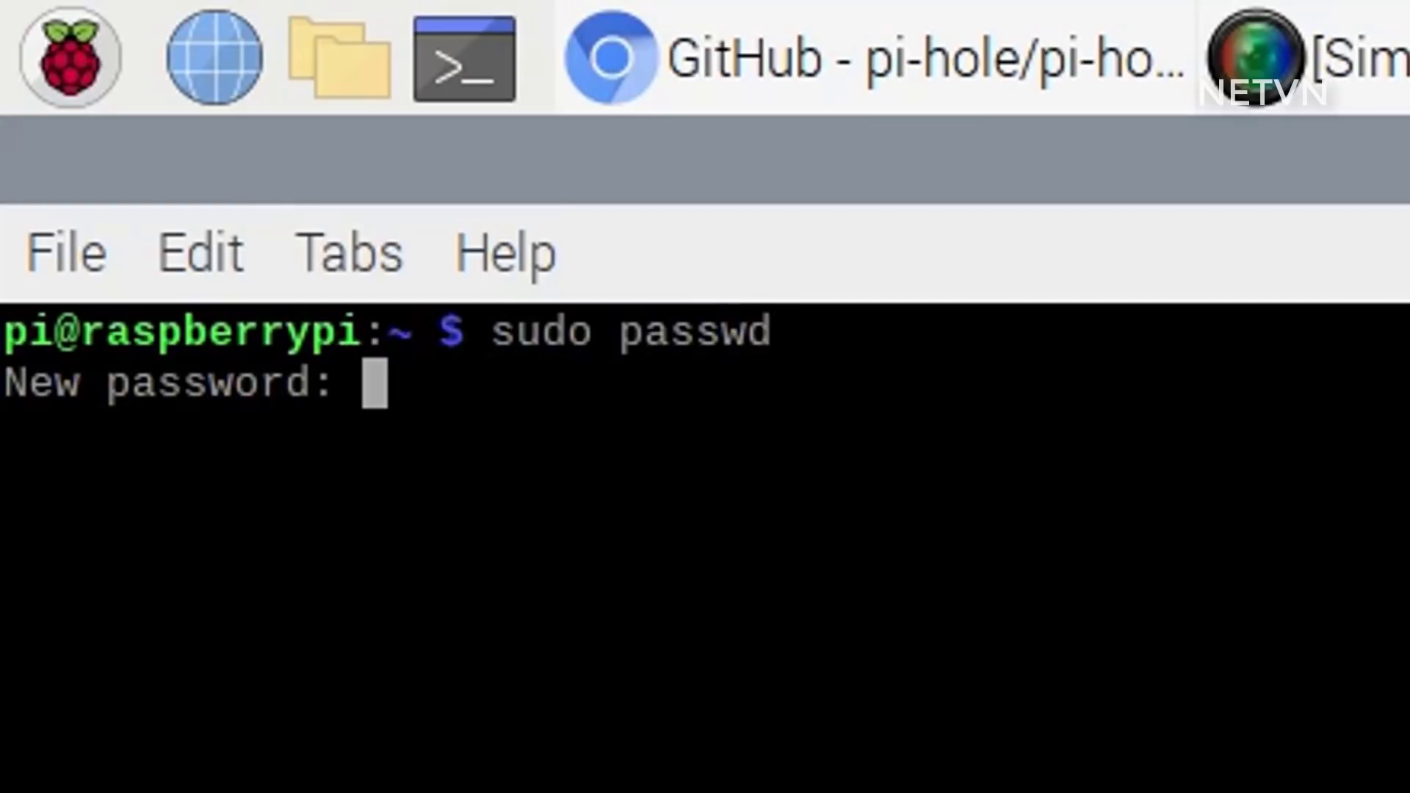
key(Return)
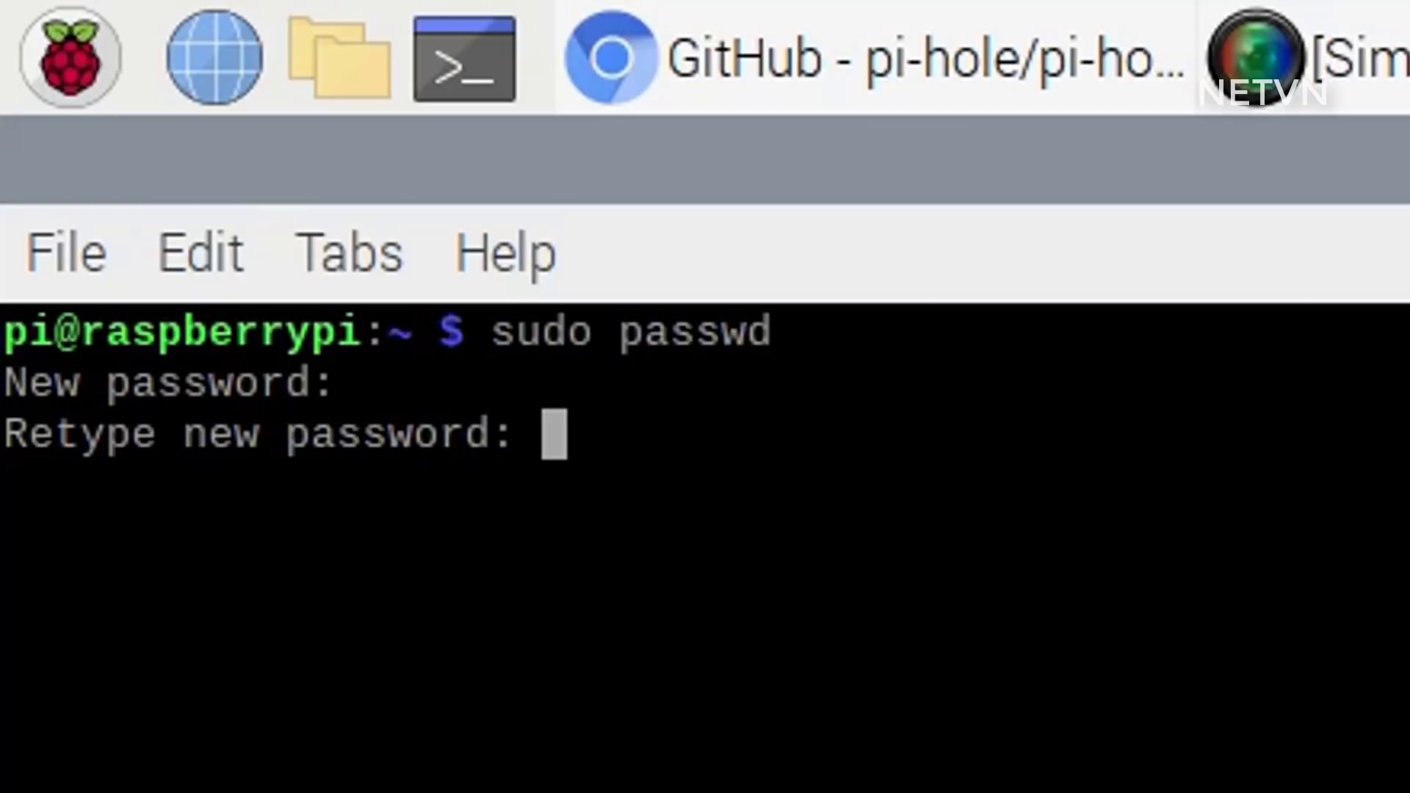
key(Return)
Switch to a root shell with su using the new password
text(su)
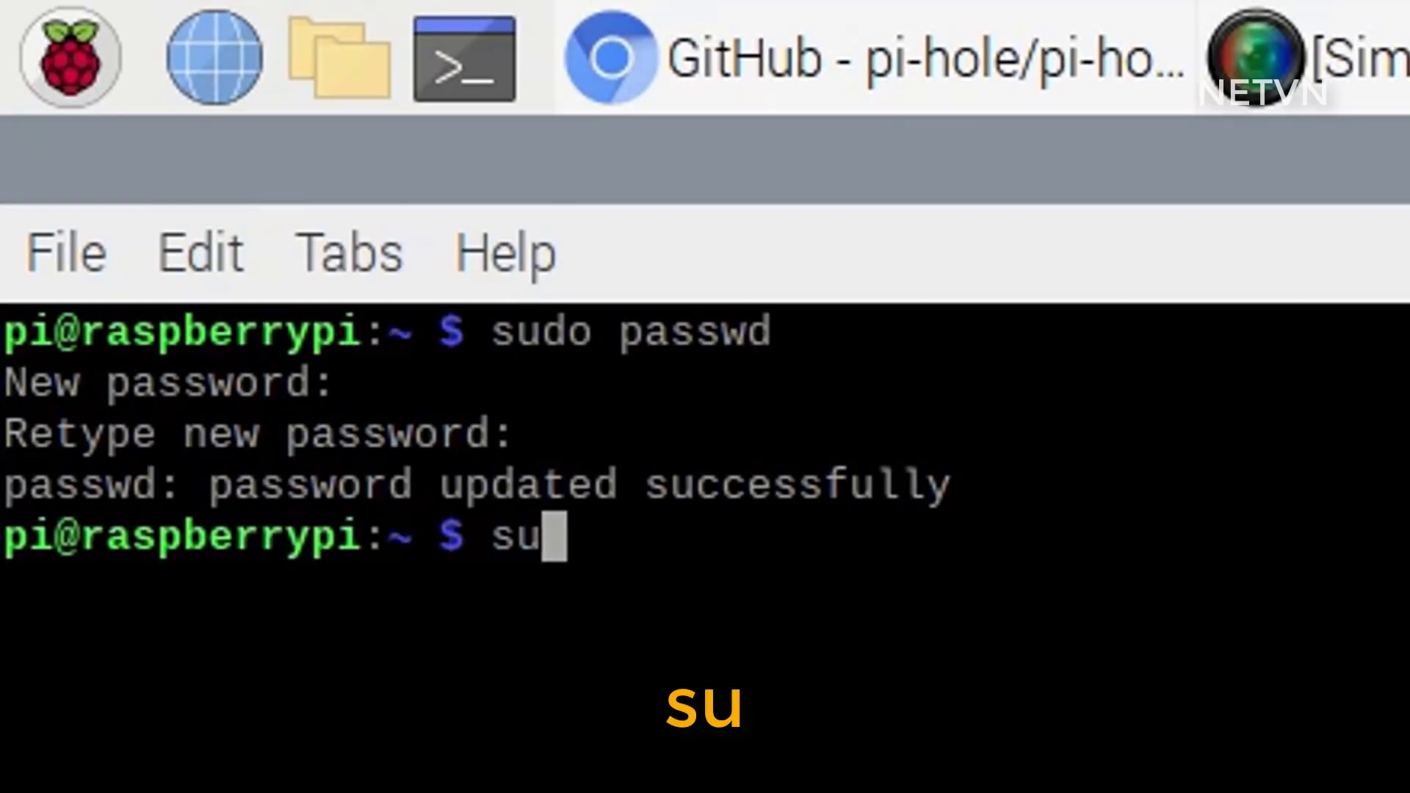
key(Return)
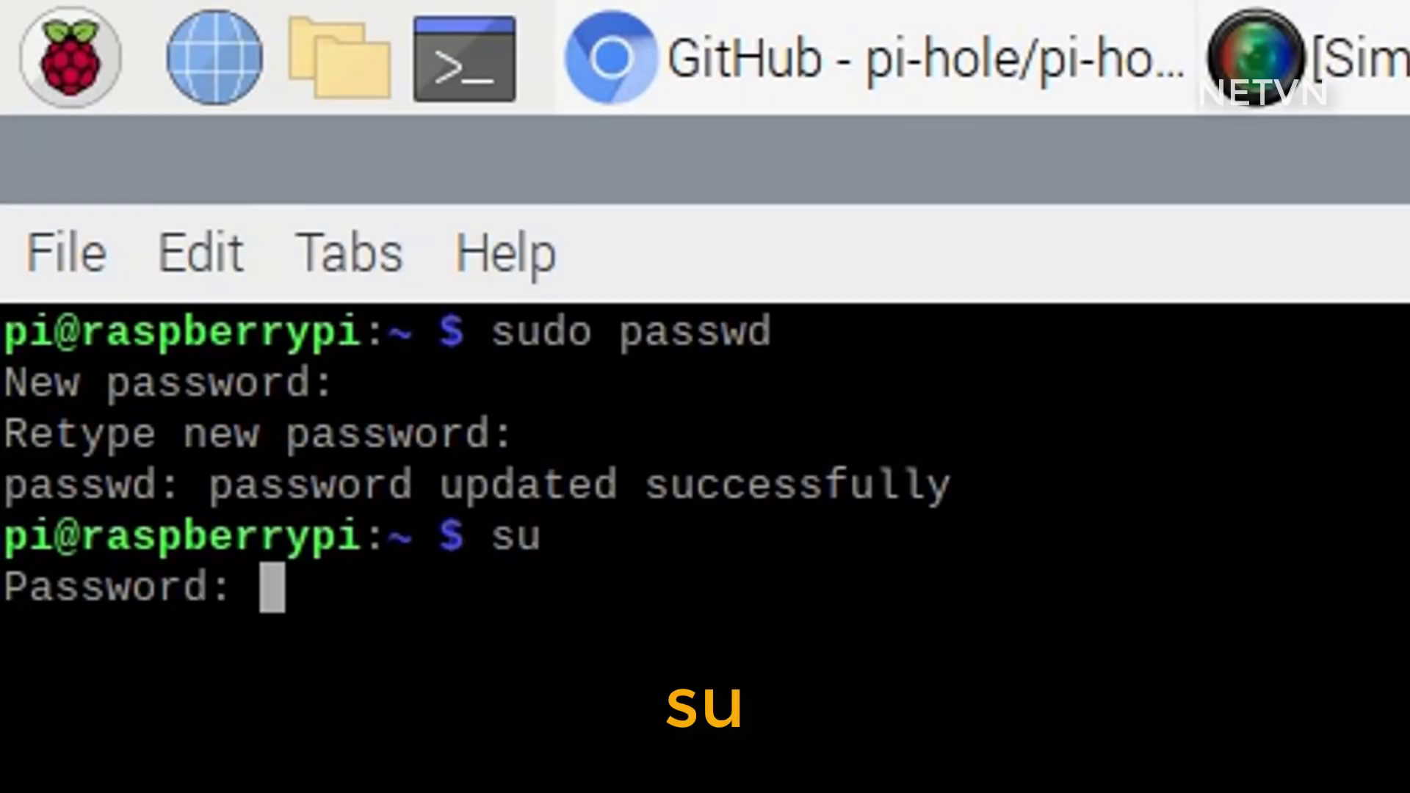
key(Return)
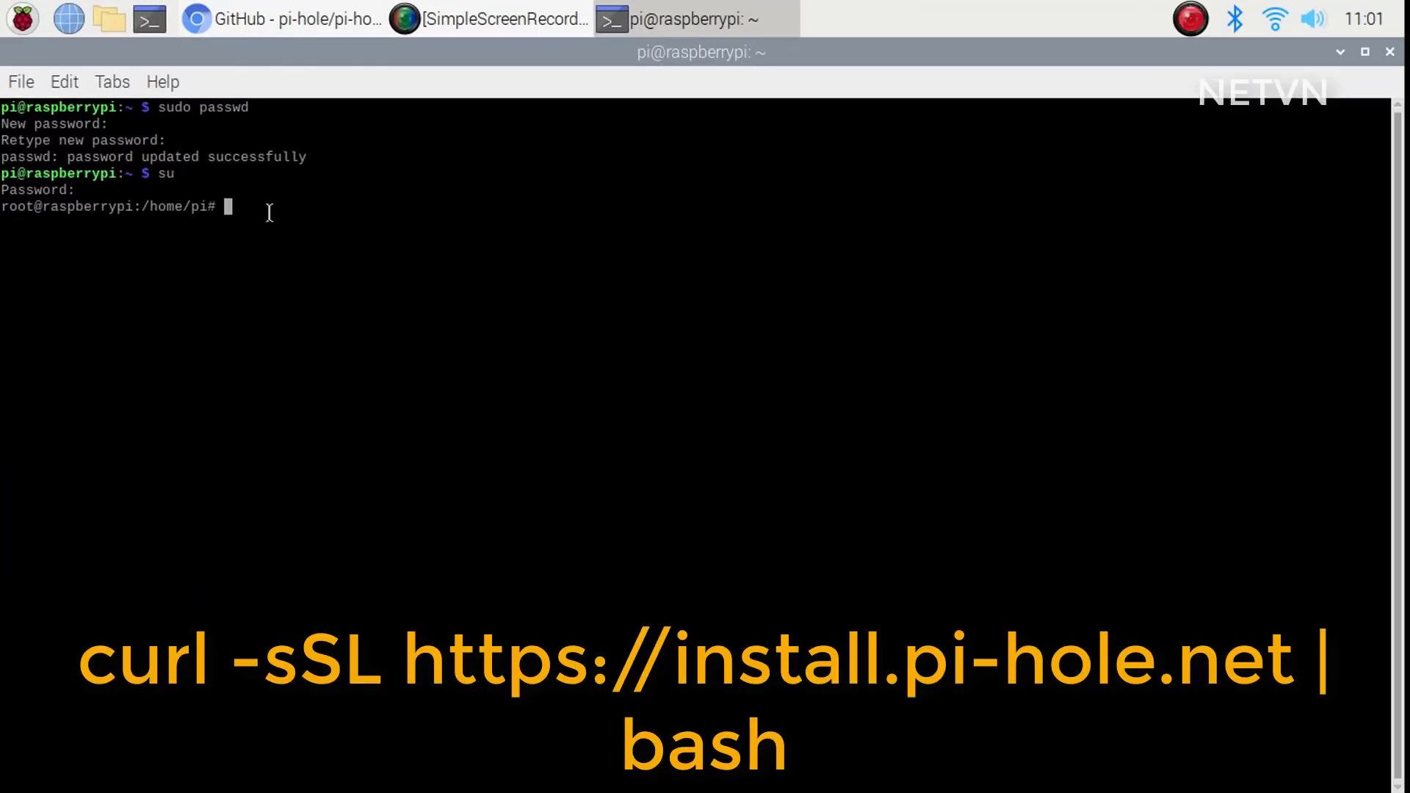
right_click(269, 213)
Run the install command, choosing eth0, Google (ECS) DNS, all blocklists, and IPv4 plus IPv6
click(373, 328)
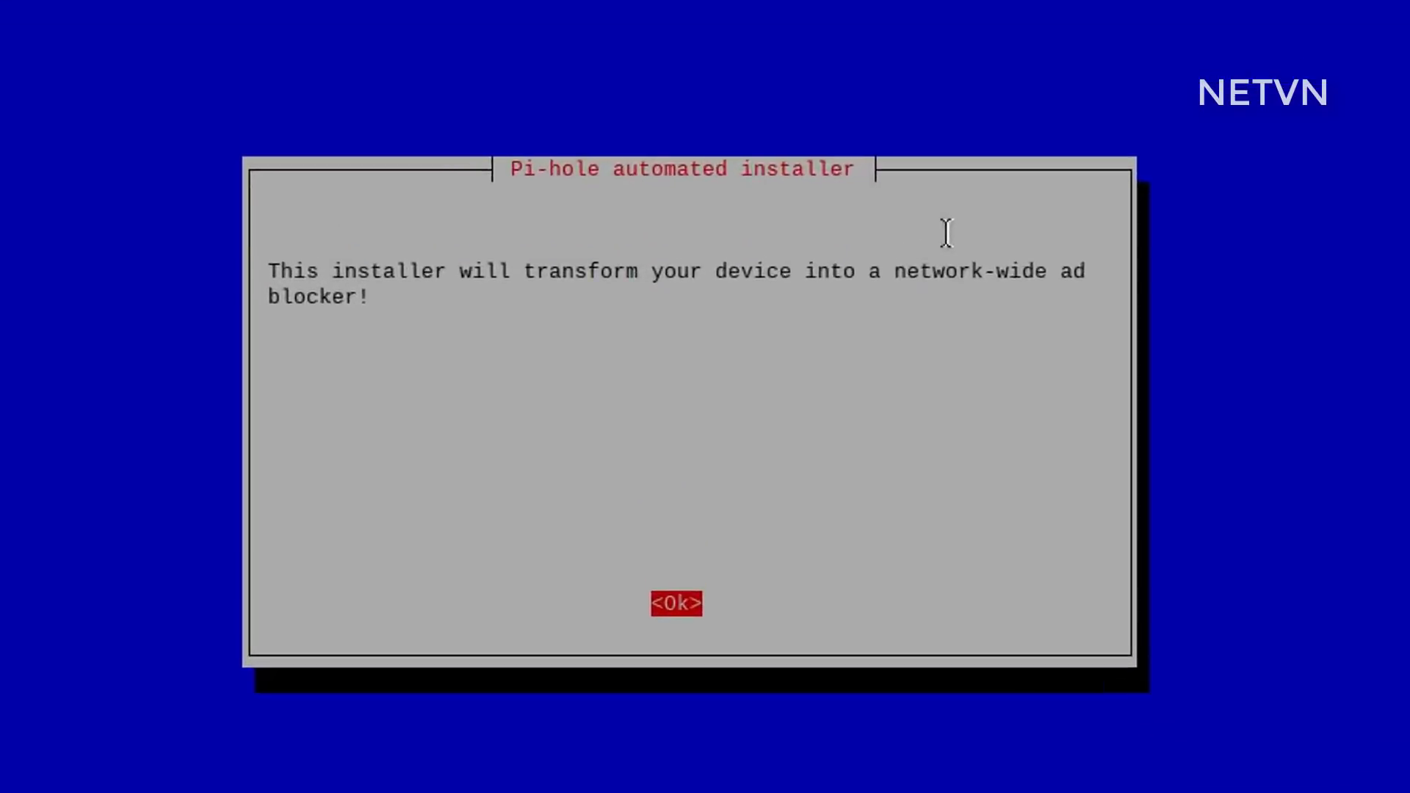
key(Return)
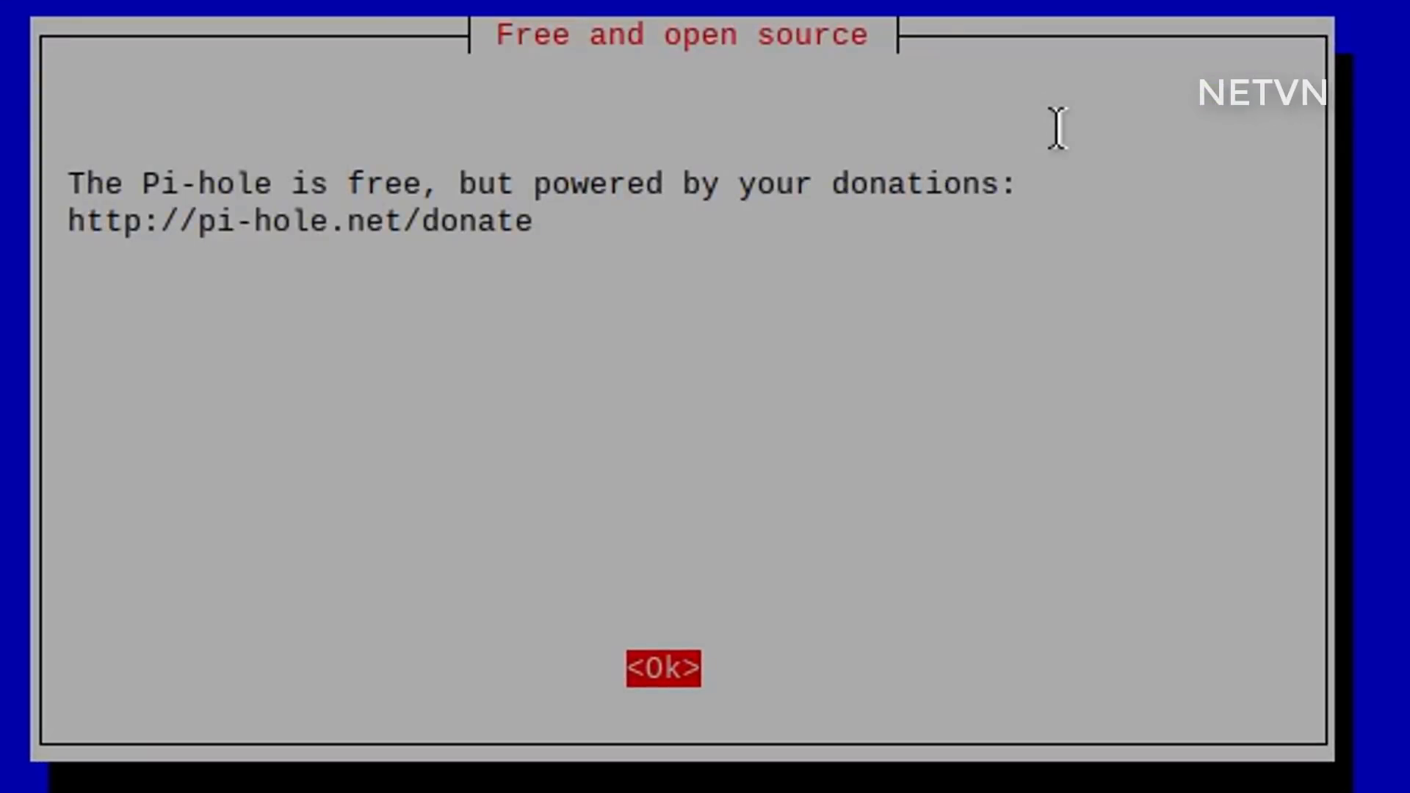
key(Return)
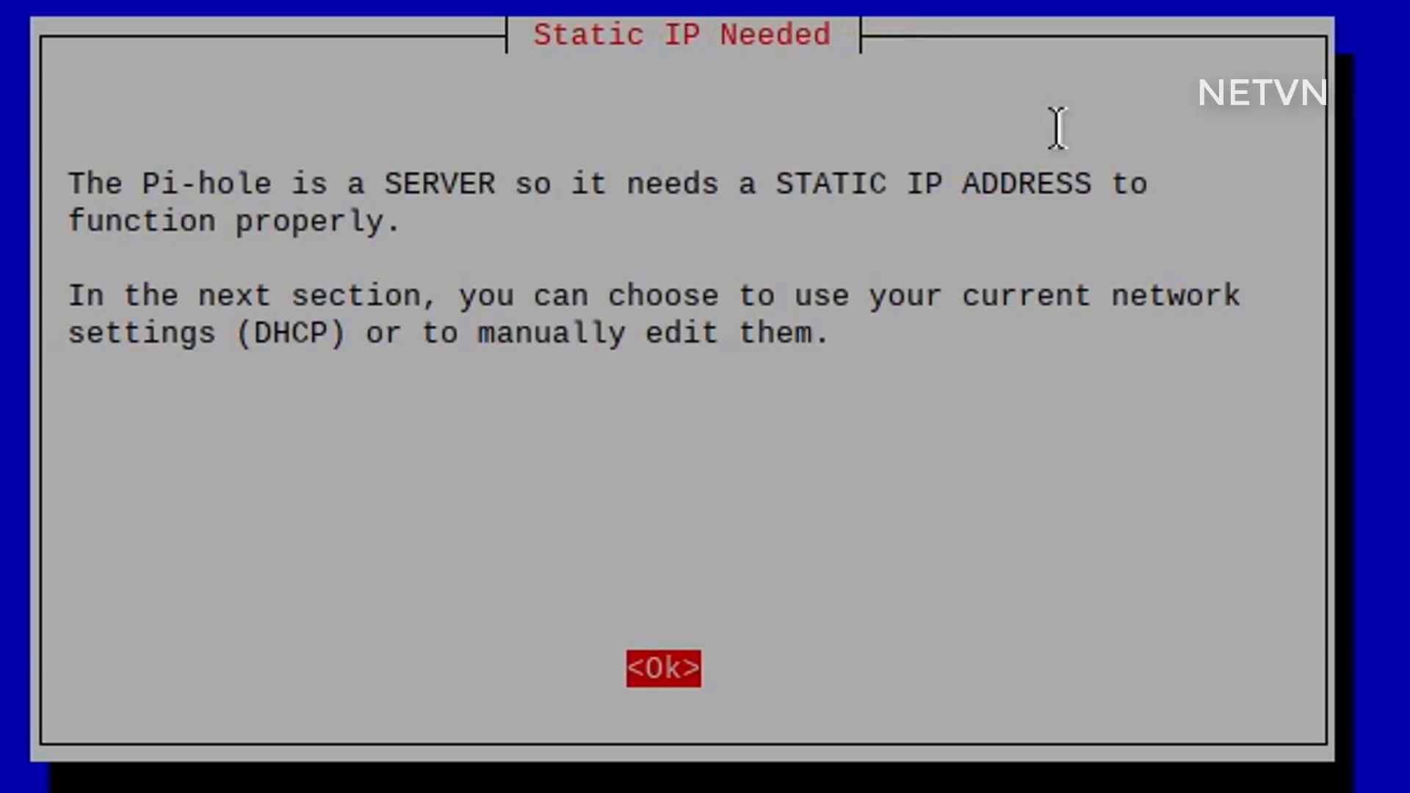
key(Return)
key(Tab)
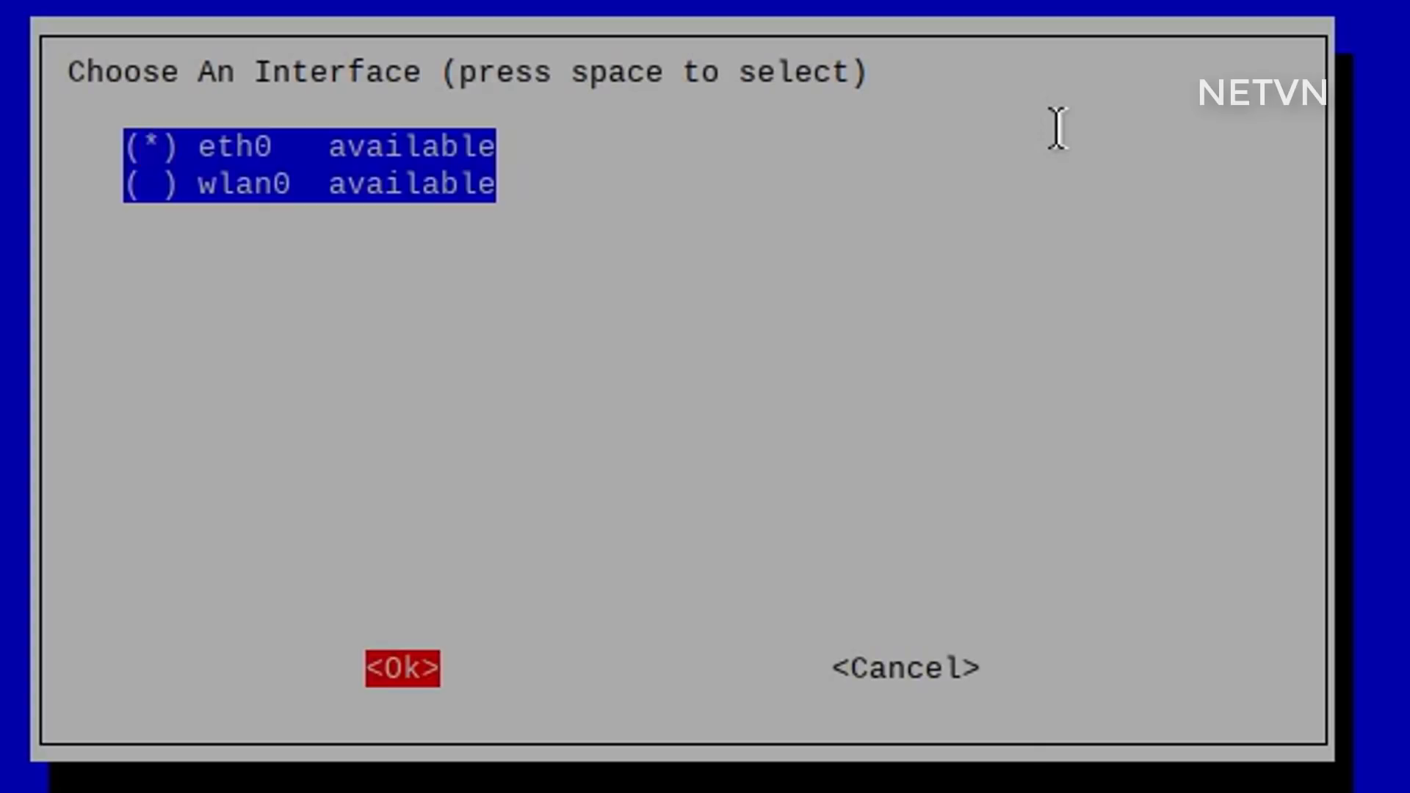
key(Return)
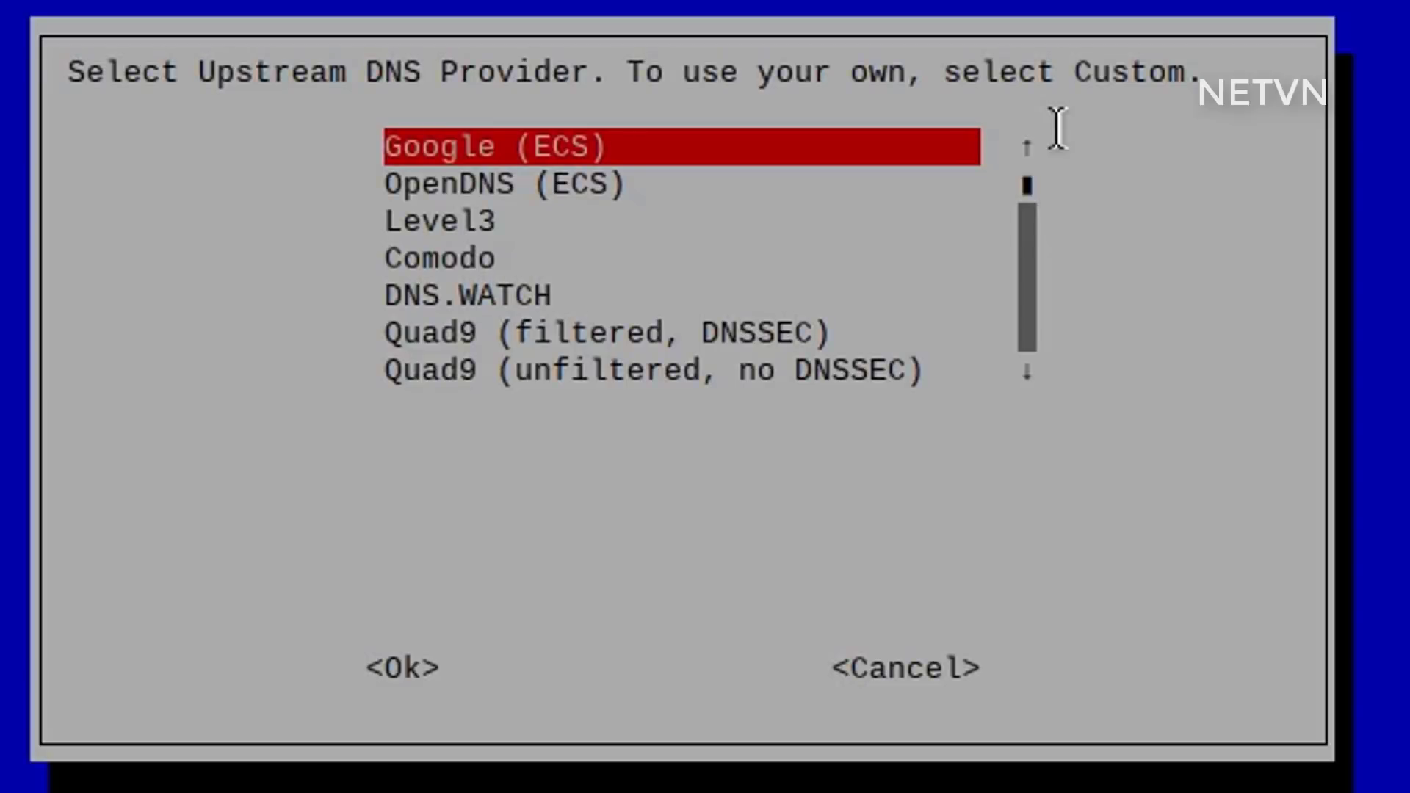
key(Tab)
key(Return)
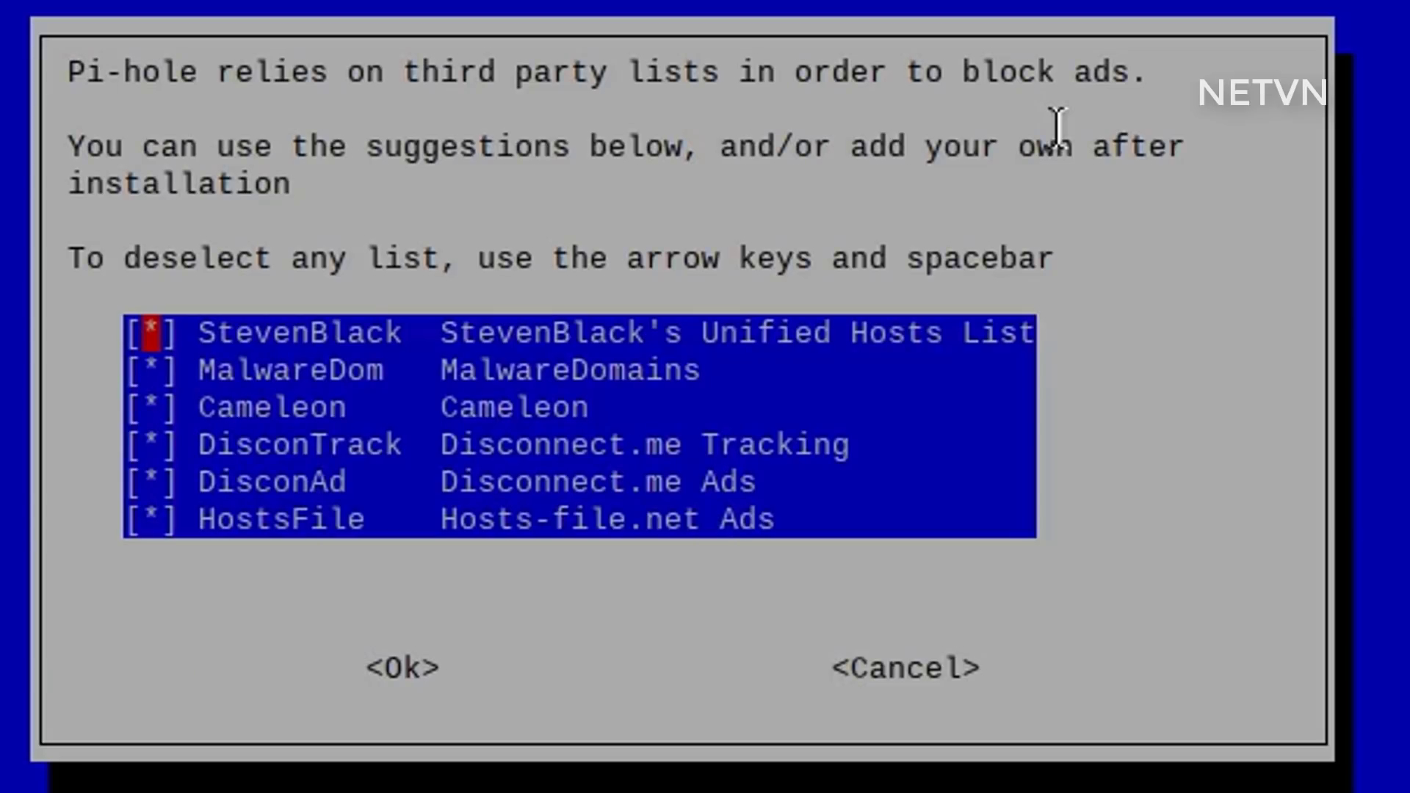
key(Tab)
key(Return)
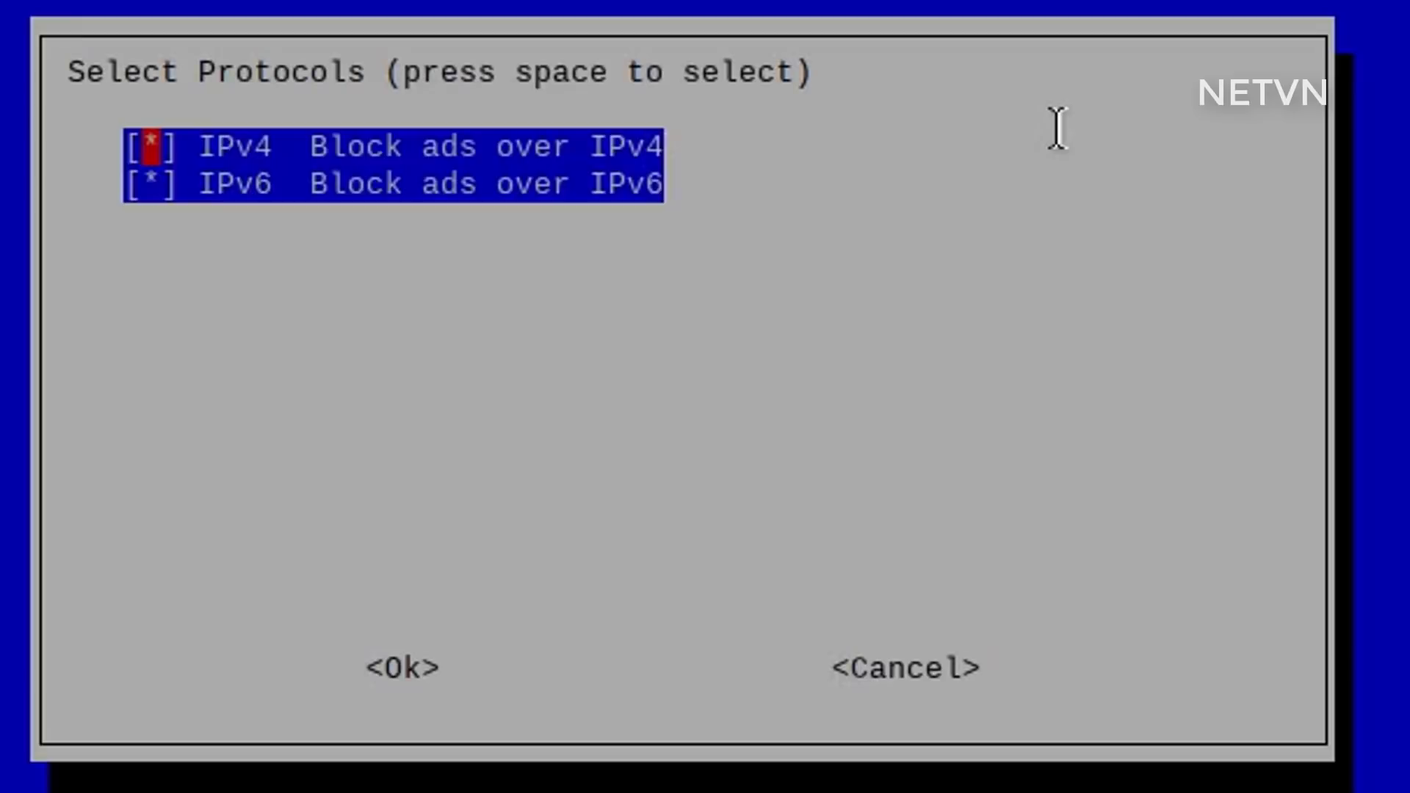
key(Tab)
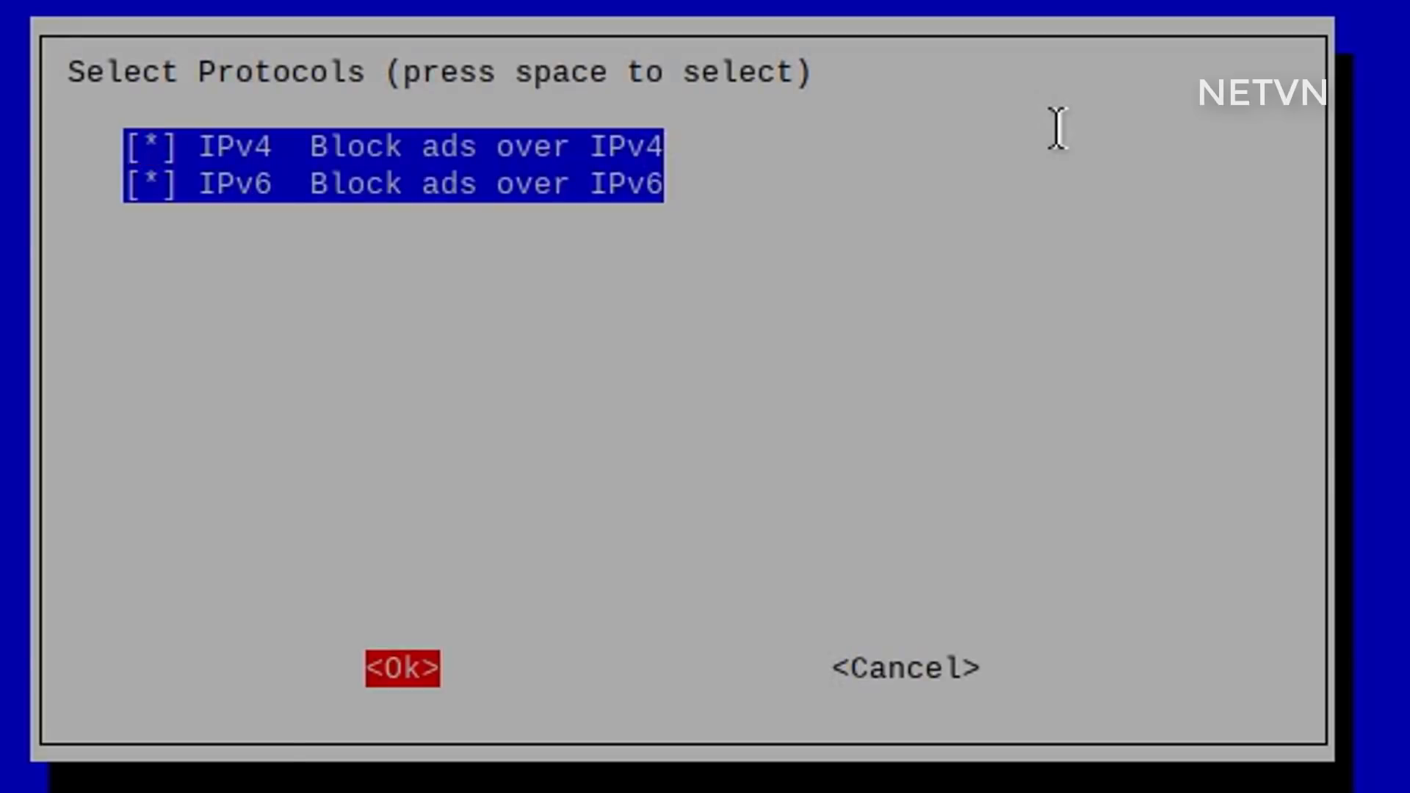
key(Return)
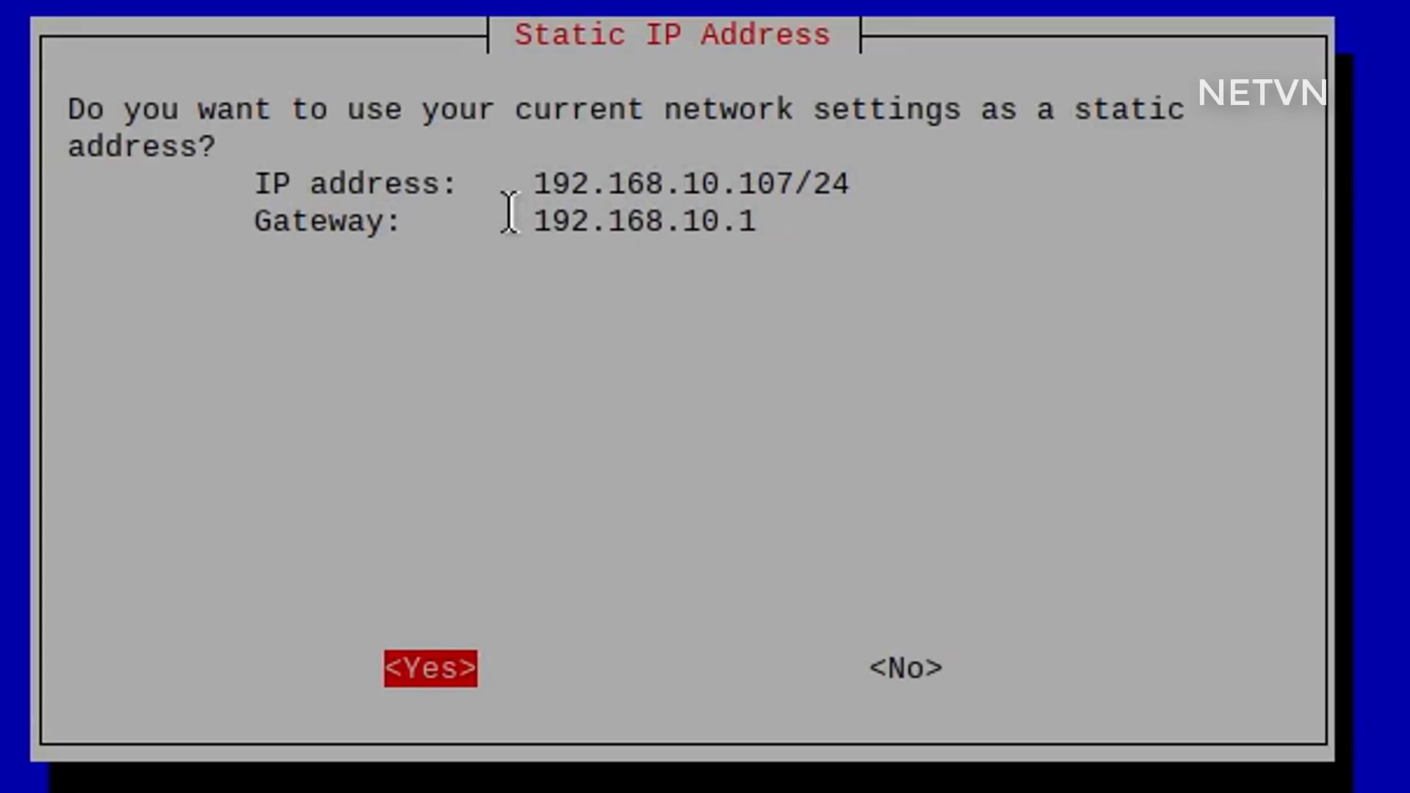
Keep 192.168.10.107/24 as static IP, install web admin and lighttpd, privacy mode 0
drag(542, 188, 869, 183)
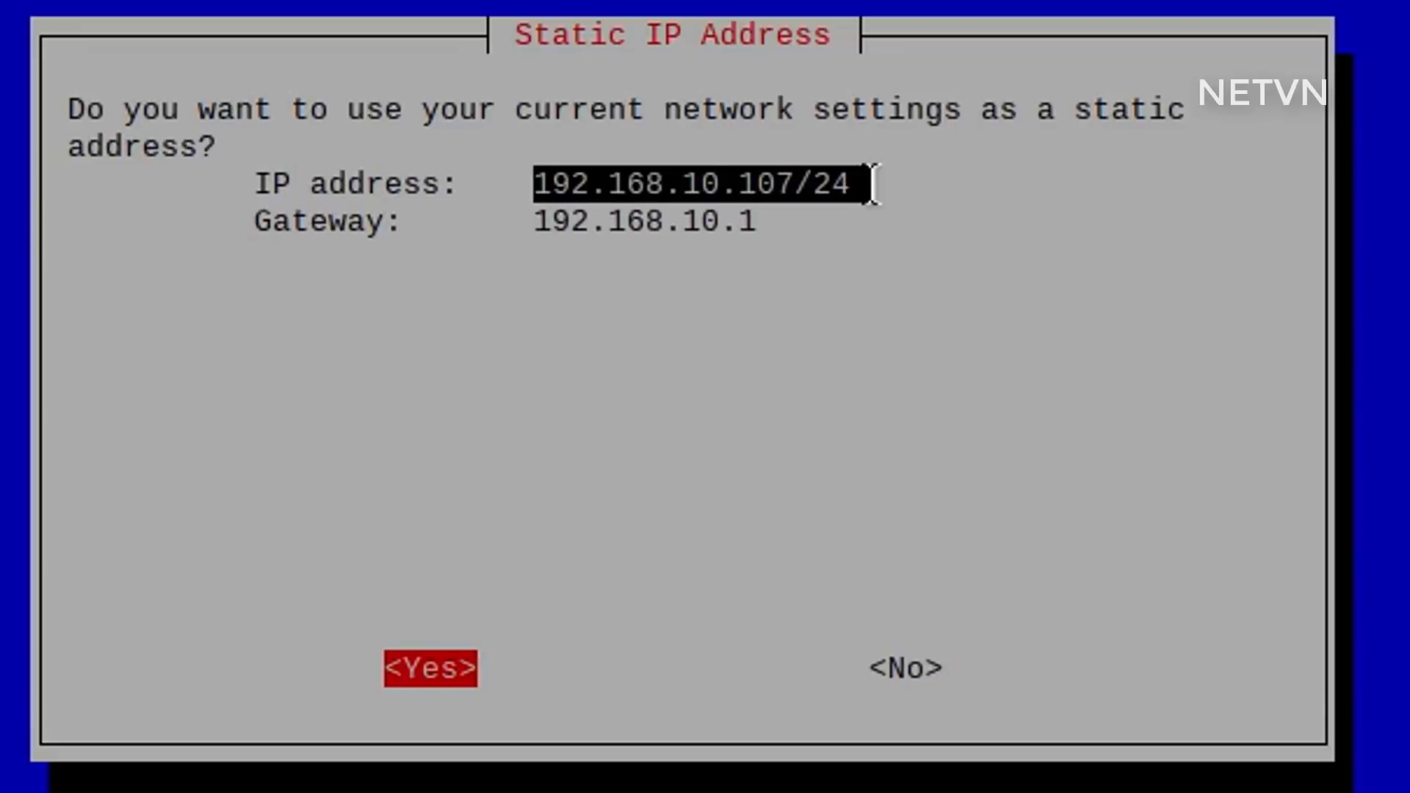
key(Right)
key(Left)
key(Return)
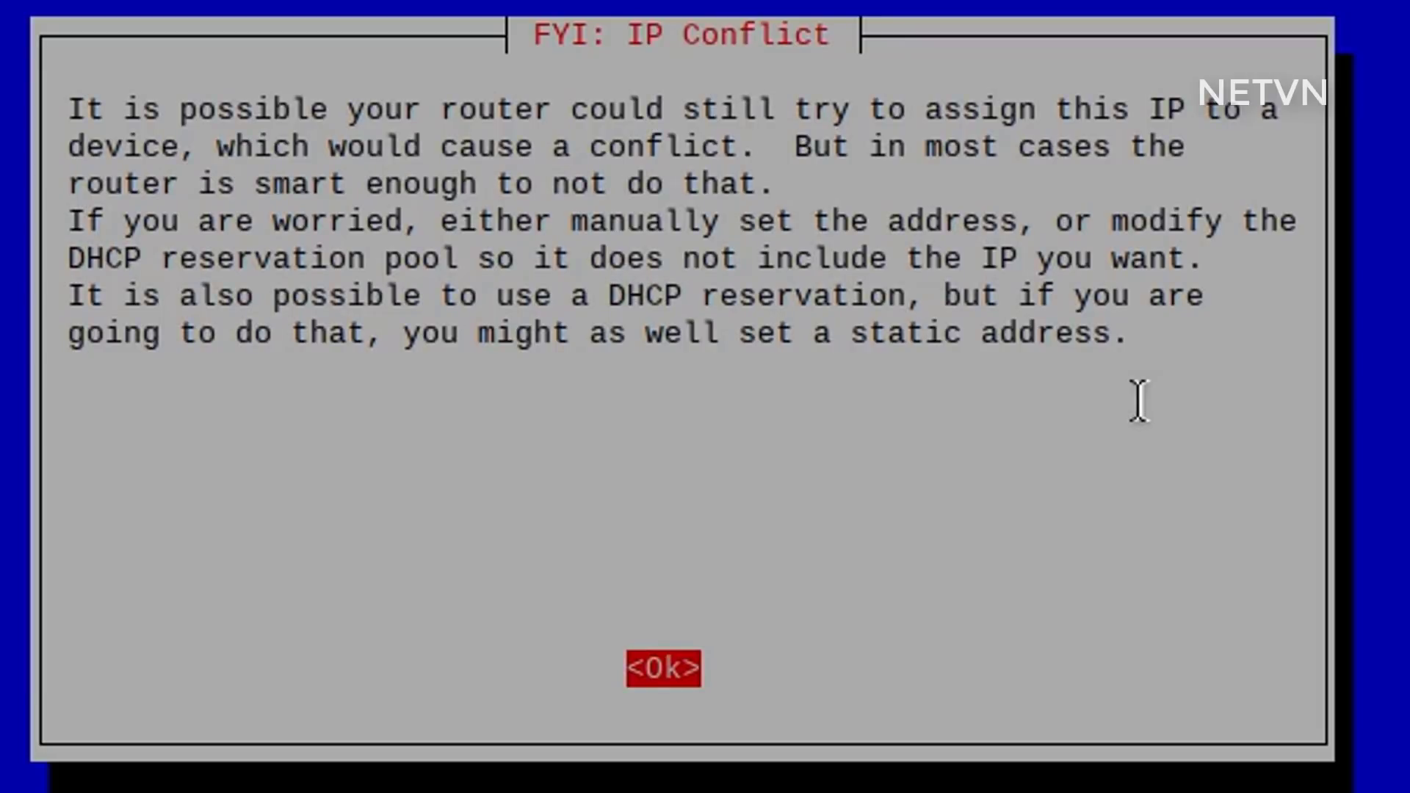
key(Return)
key(Tab)
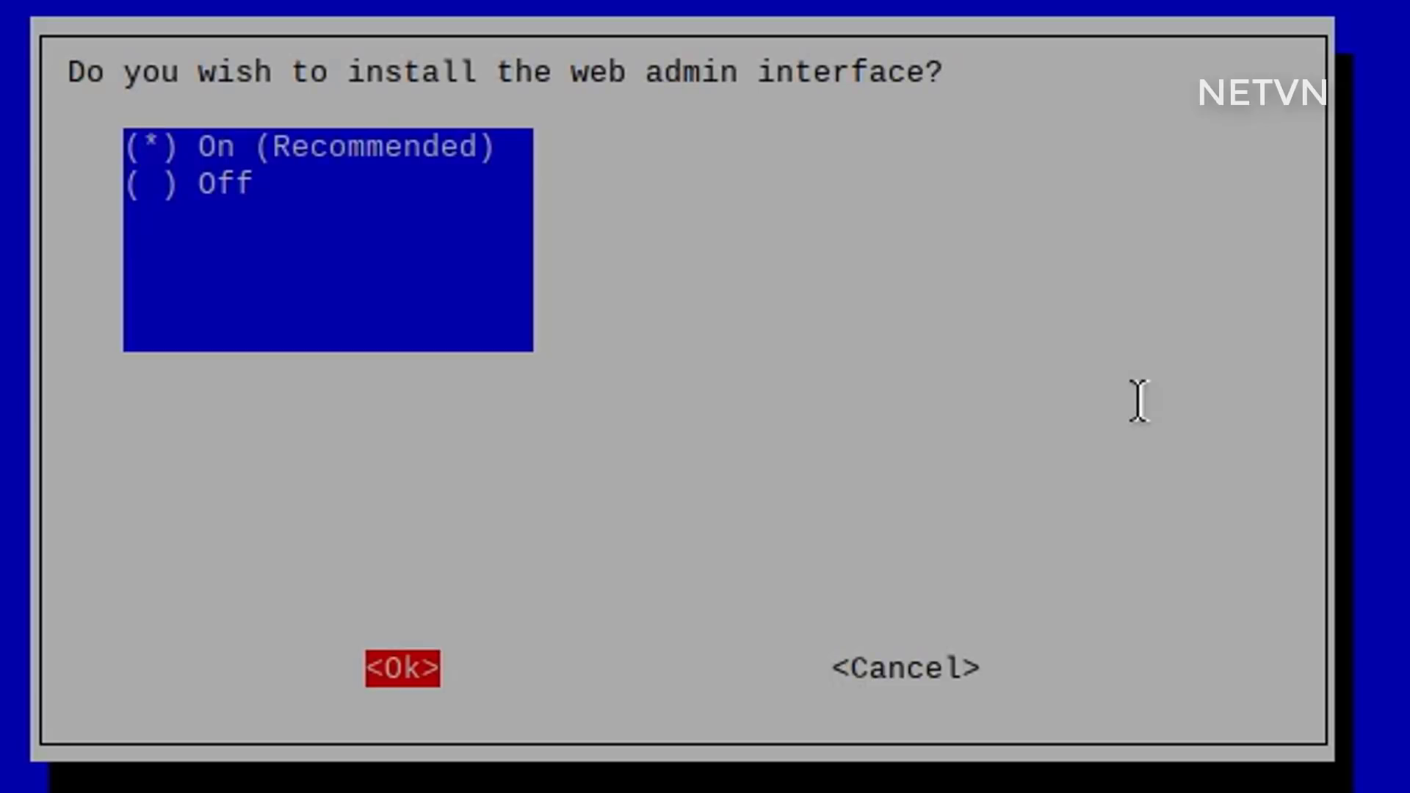
key(Return)
key(Tab)
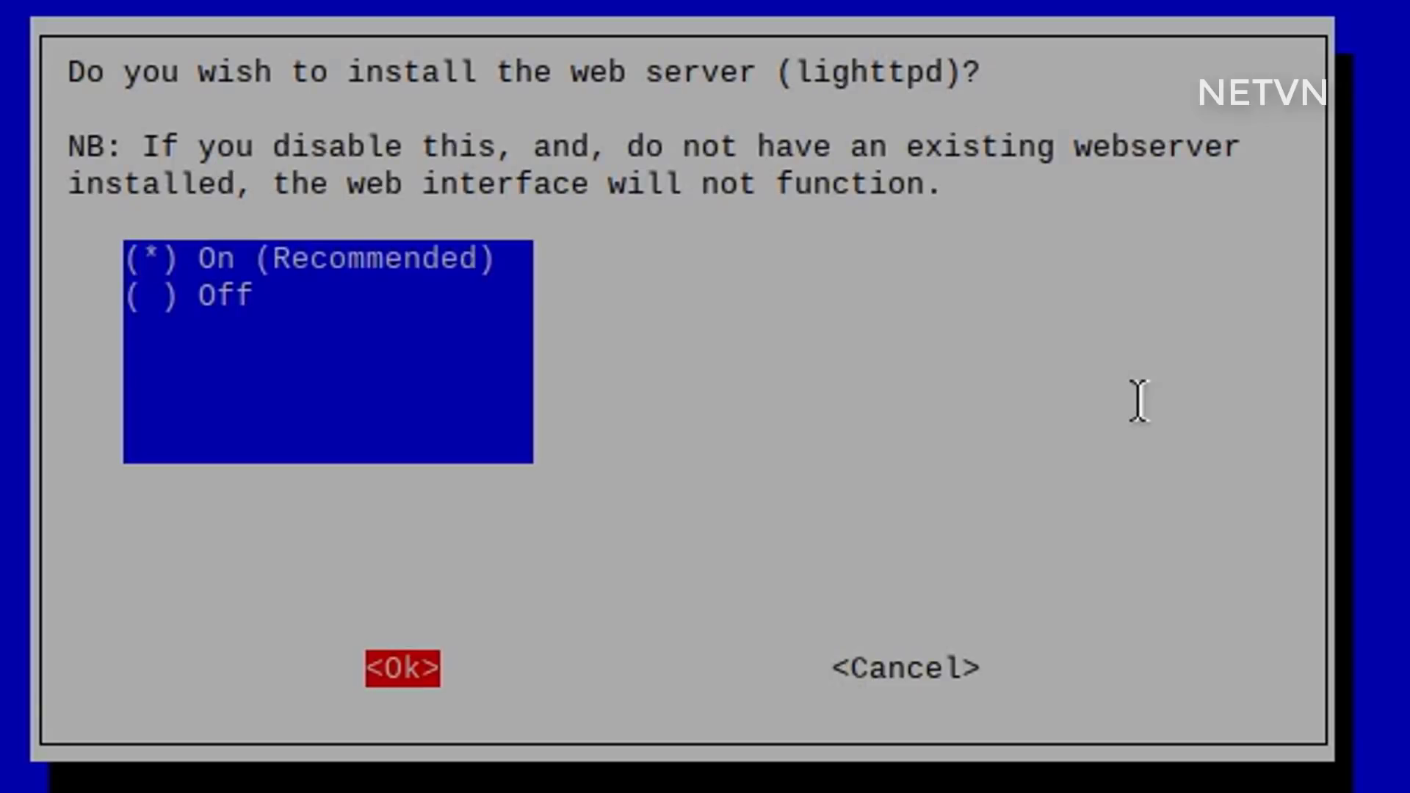
key(Return)
key(Tab)
key(Return)
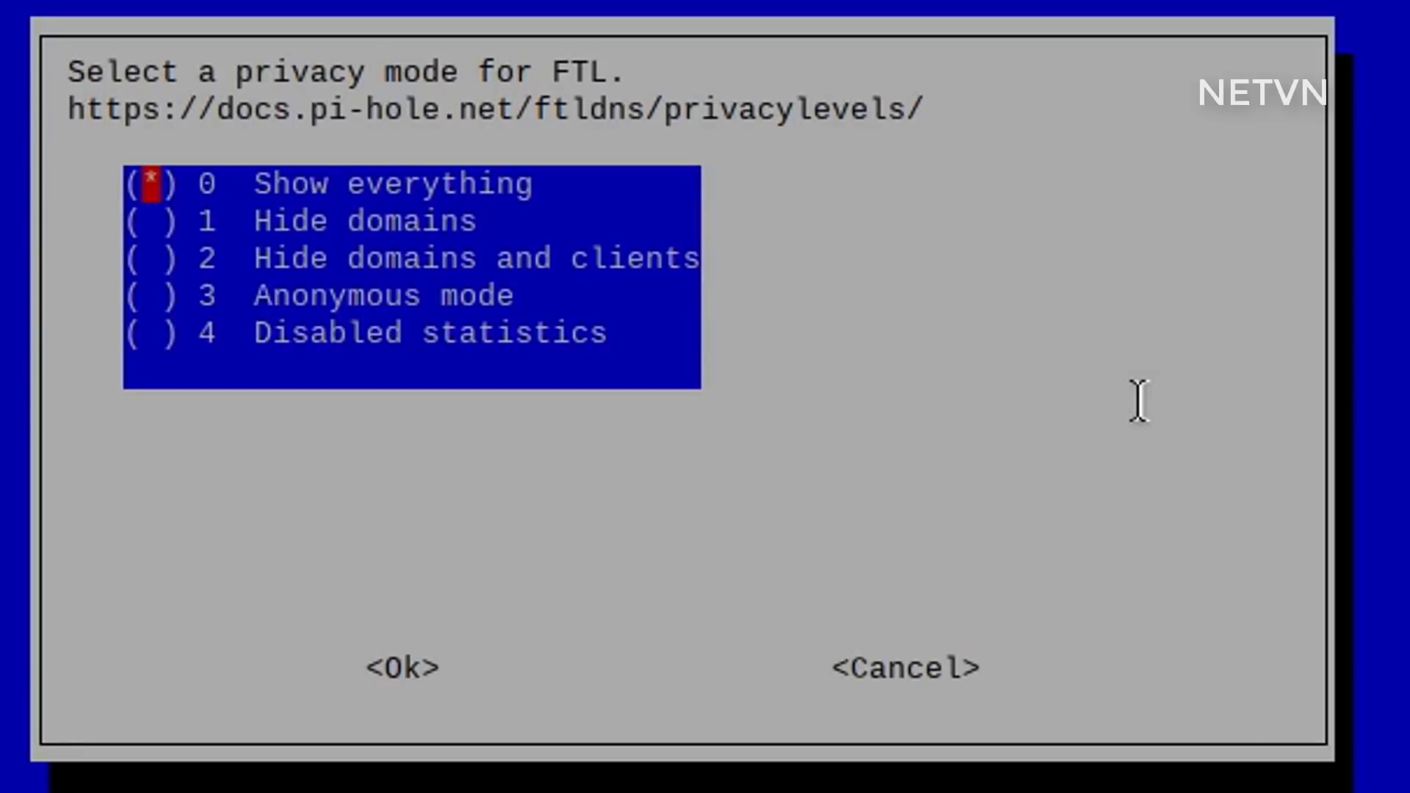
key(Tab)
key(Return)
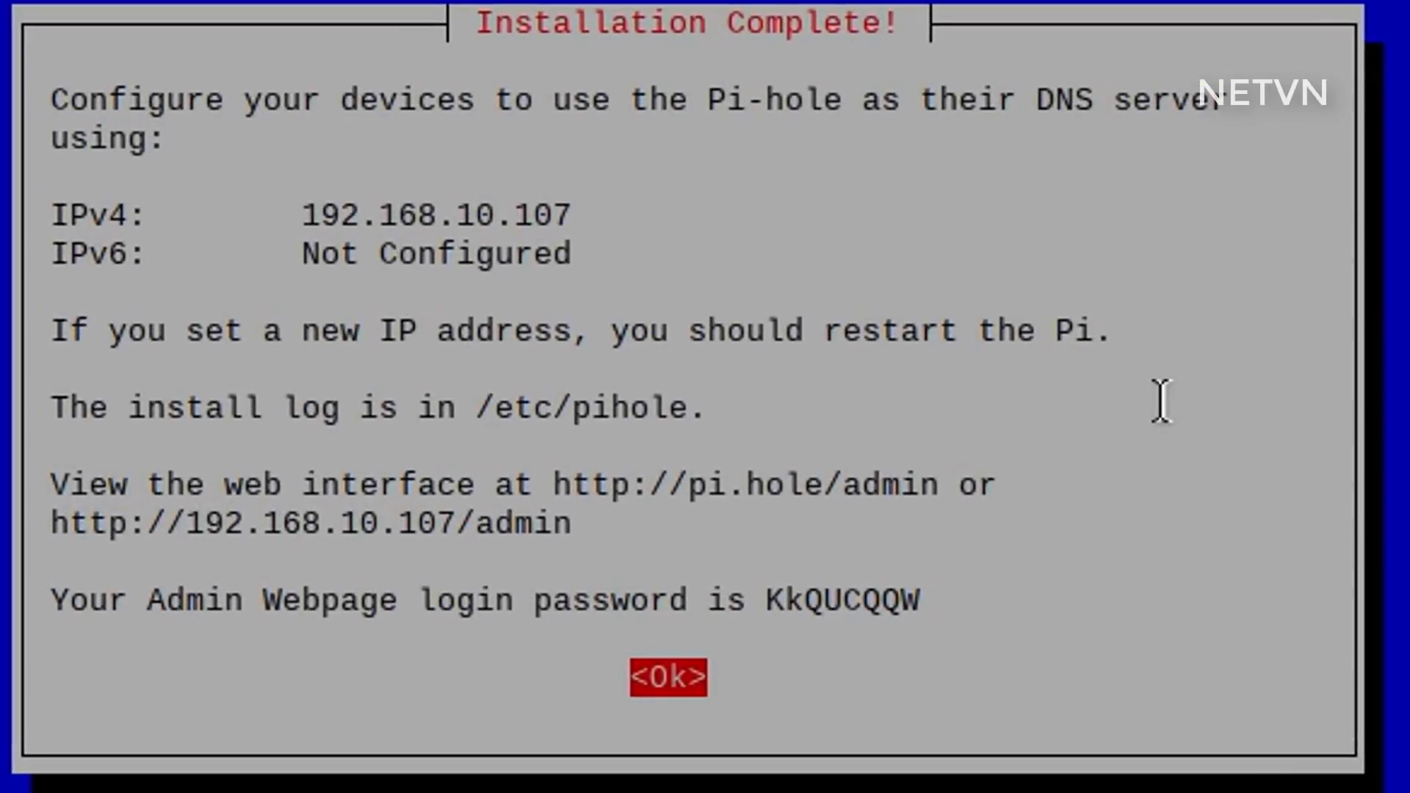
Note the IPv4 address 192.168.10.107 and admin password, then close the Installation Complete summary
drag(302, 215, 575, 215)
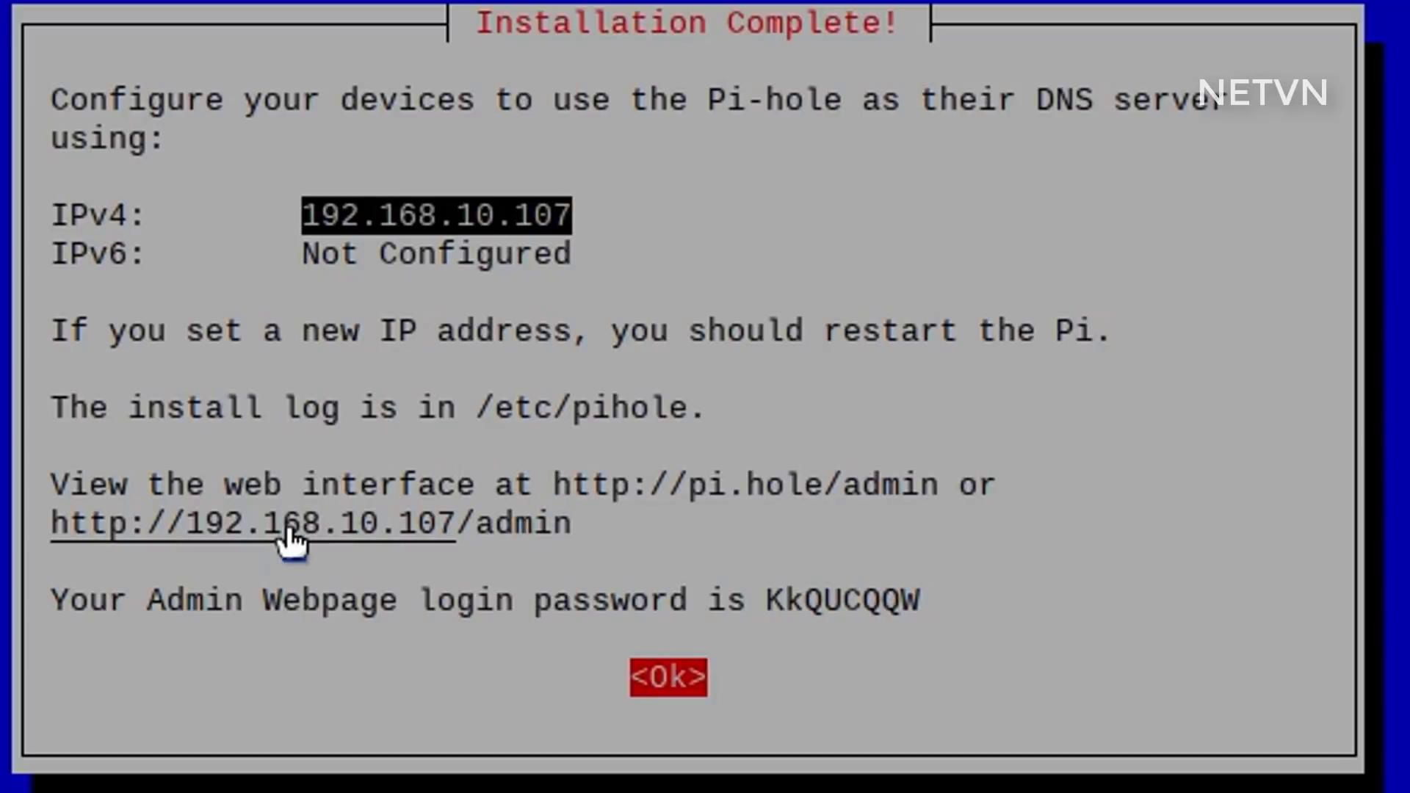
drag(783, 599, 958, 598)
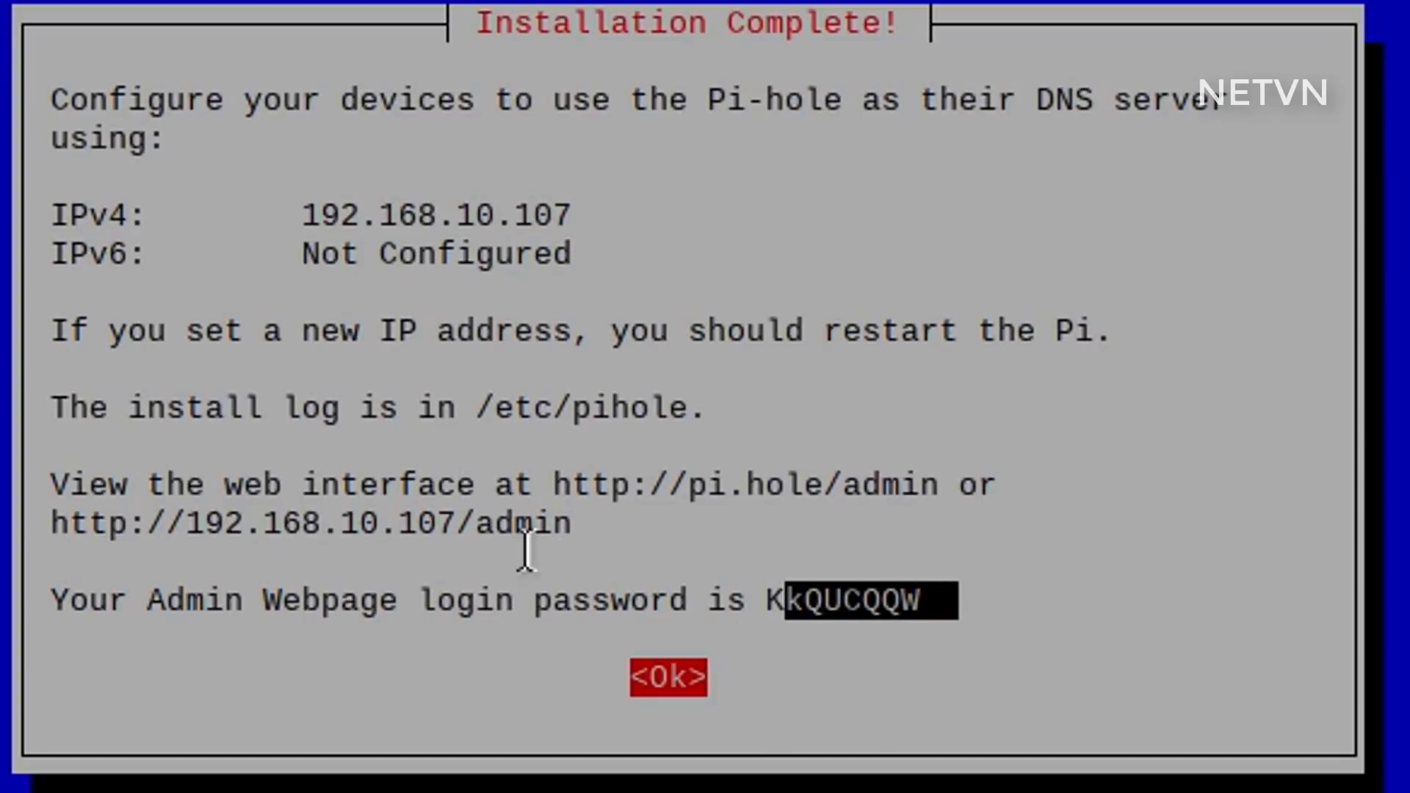
click(372, 533)
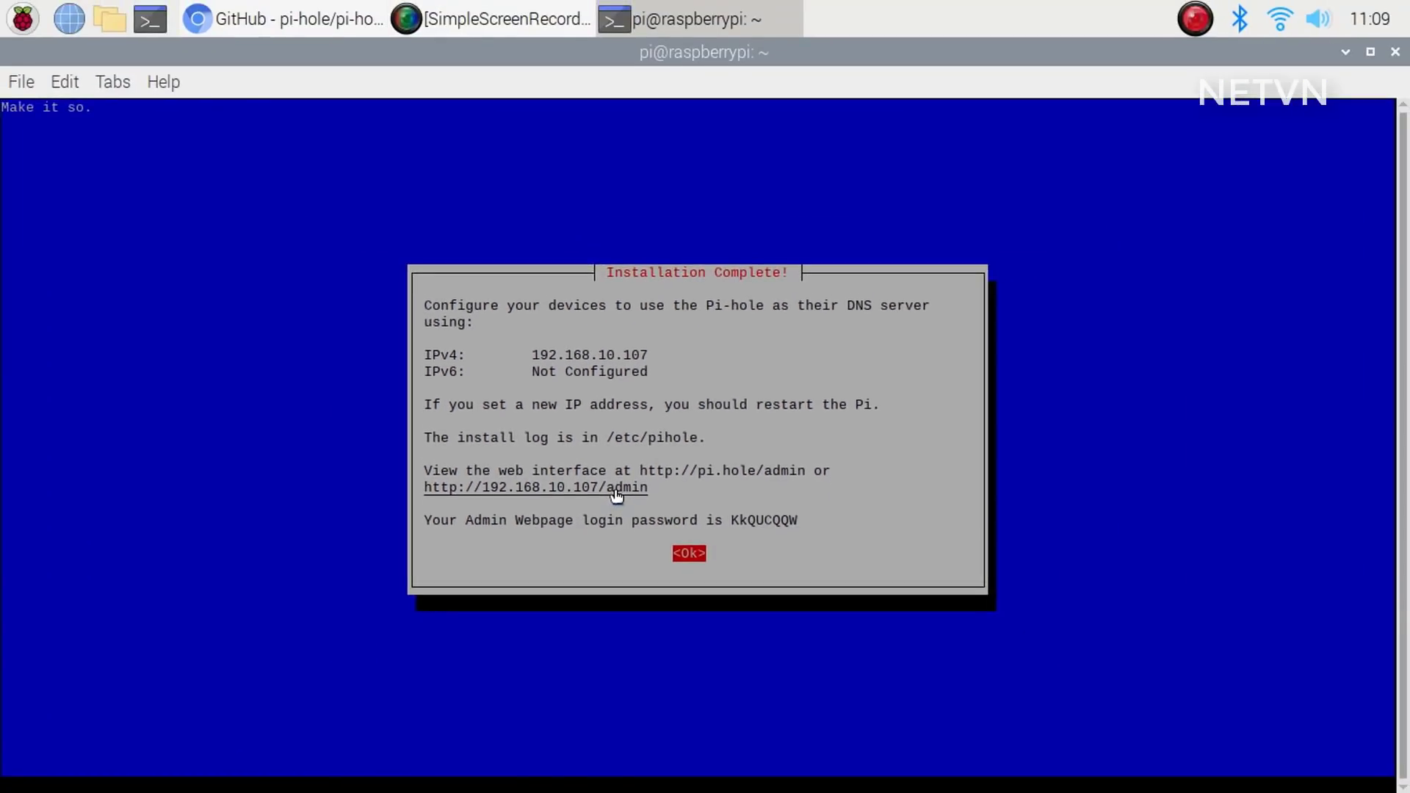
key(Return)
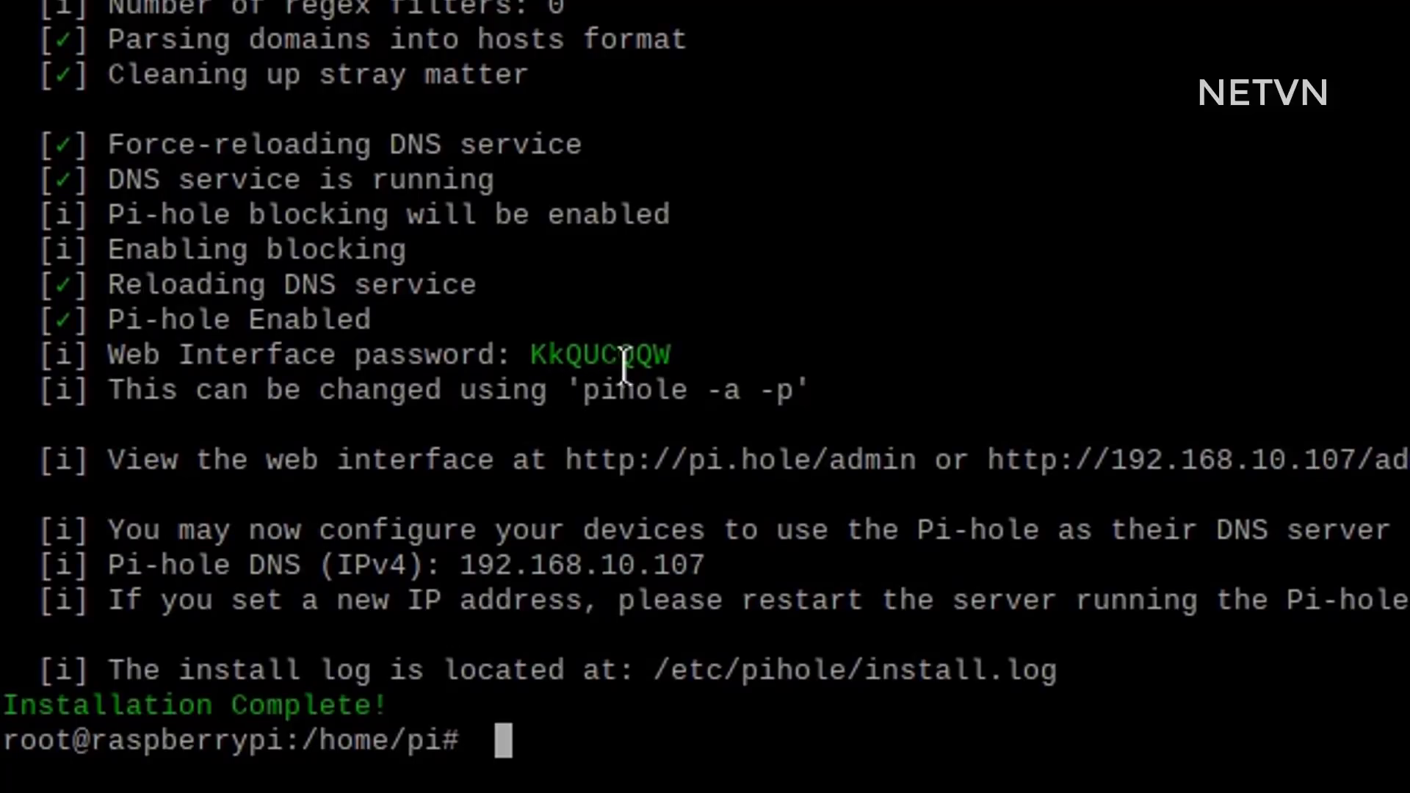
Run pihole -a -p and enter a new web interface admin password
double_click(600, 360)
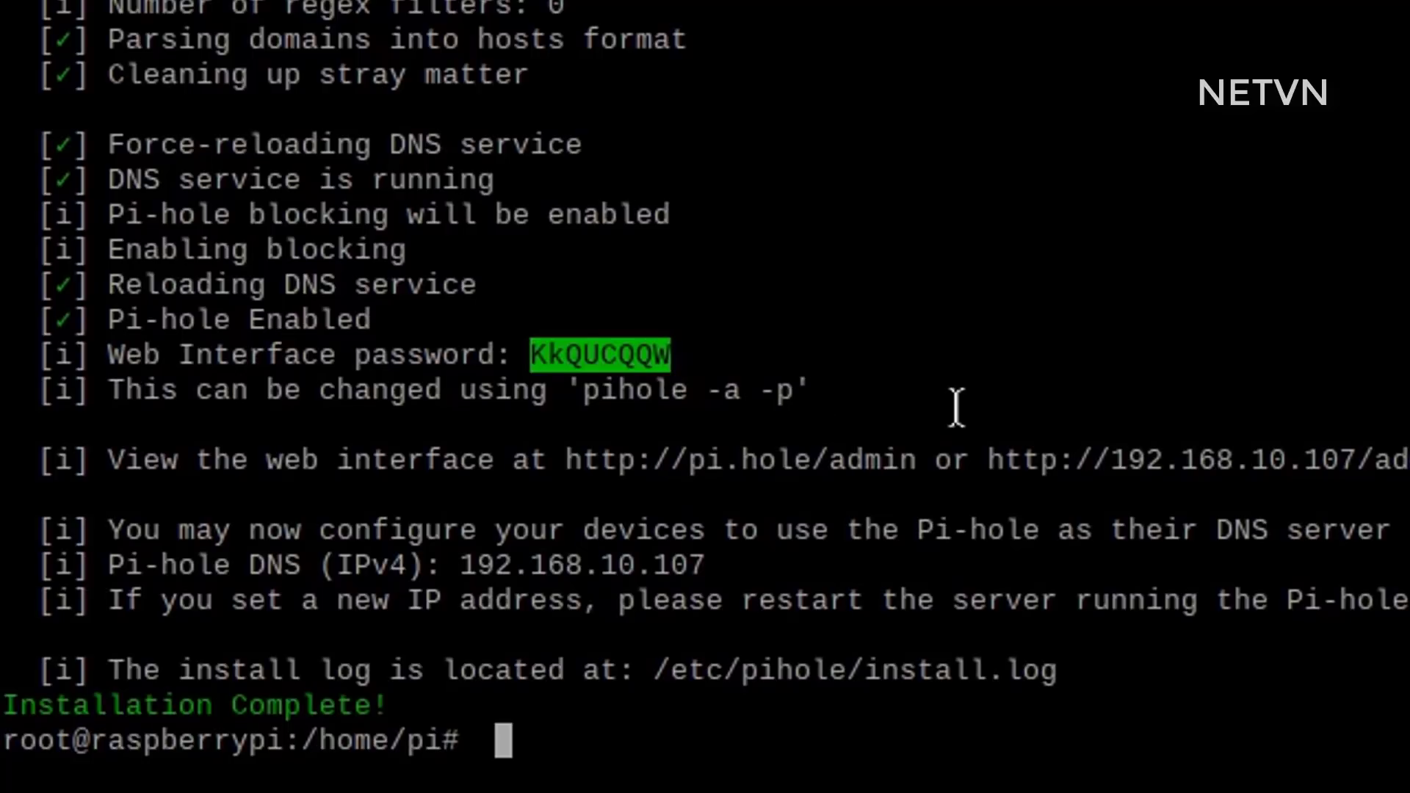
text(po)
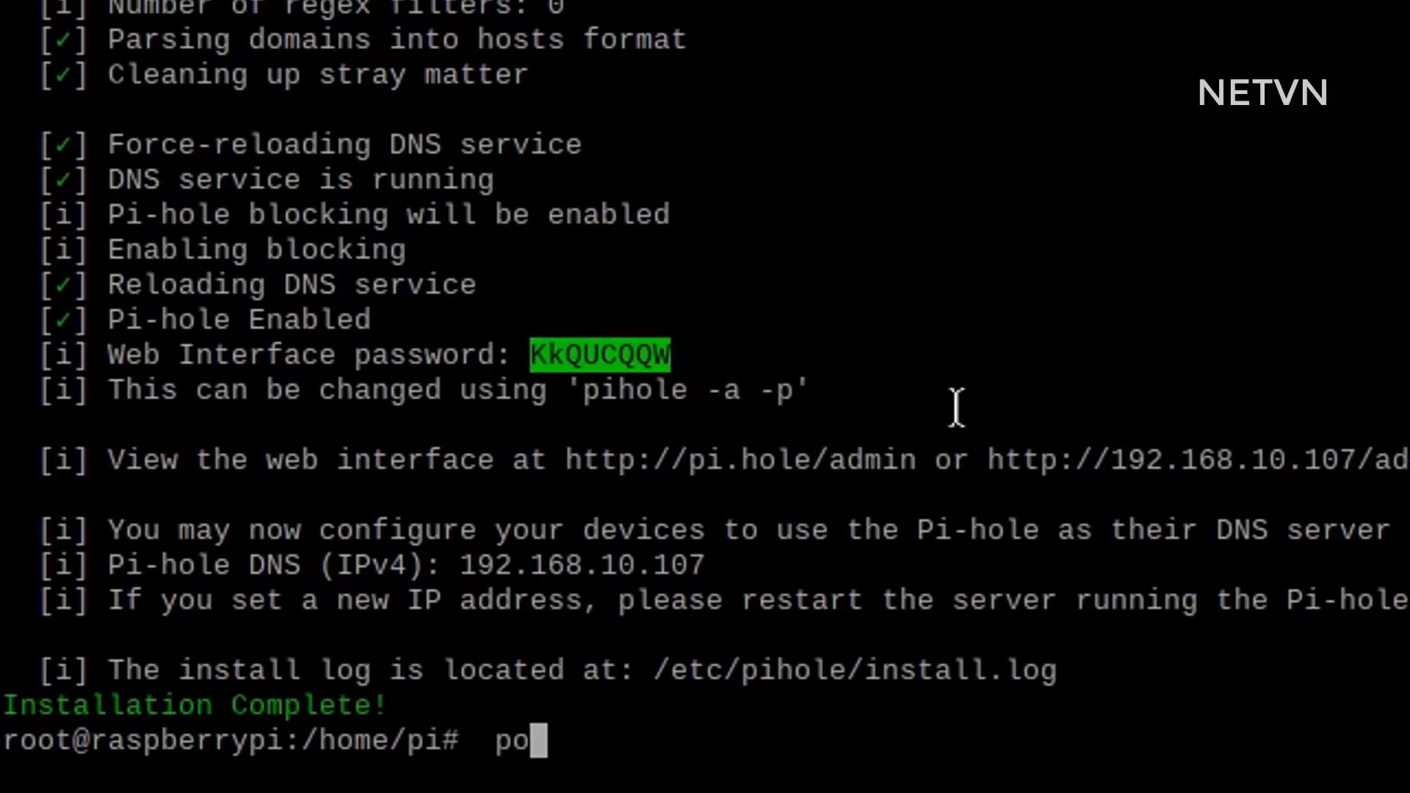
key(BackSpace)
text(ihol)
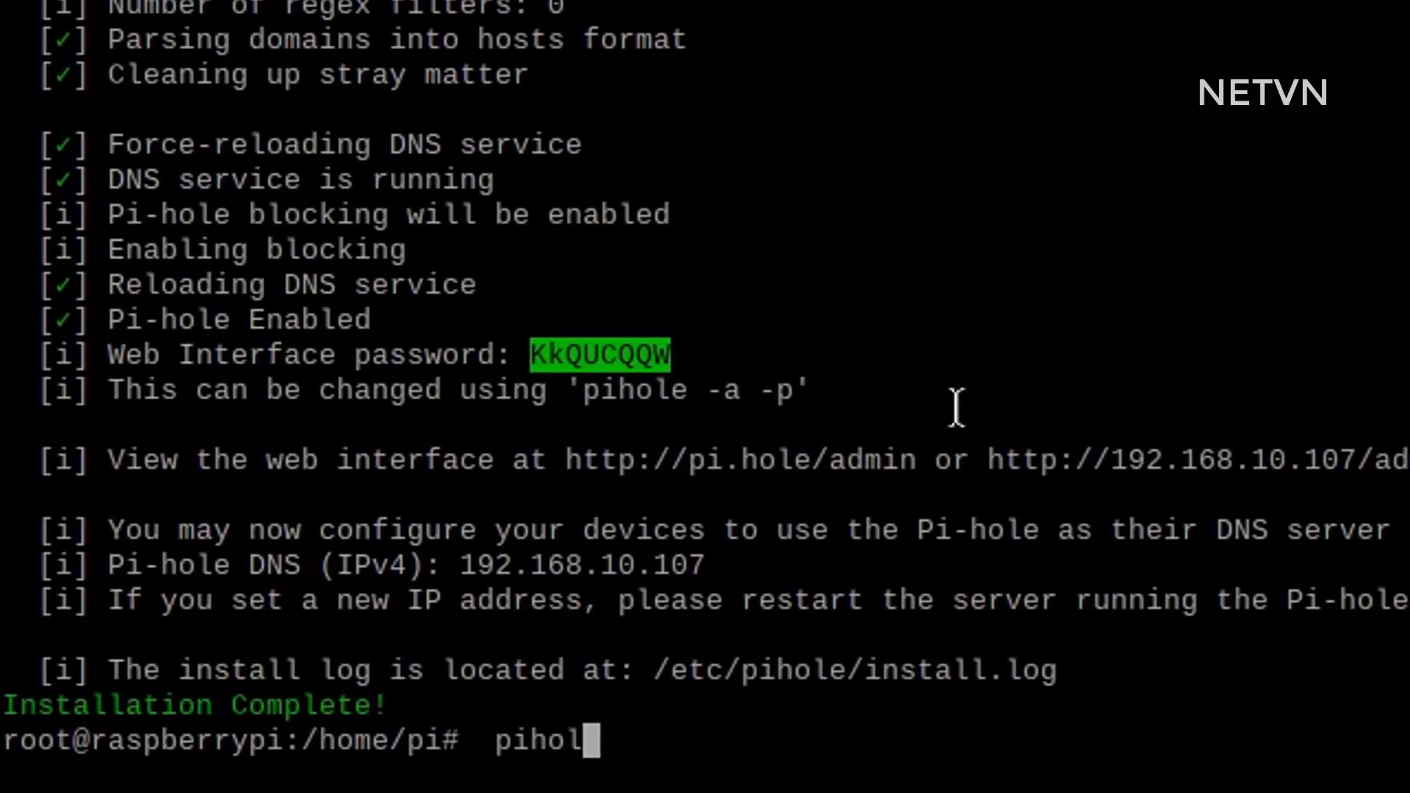
text(e -a -p)
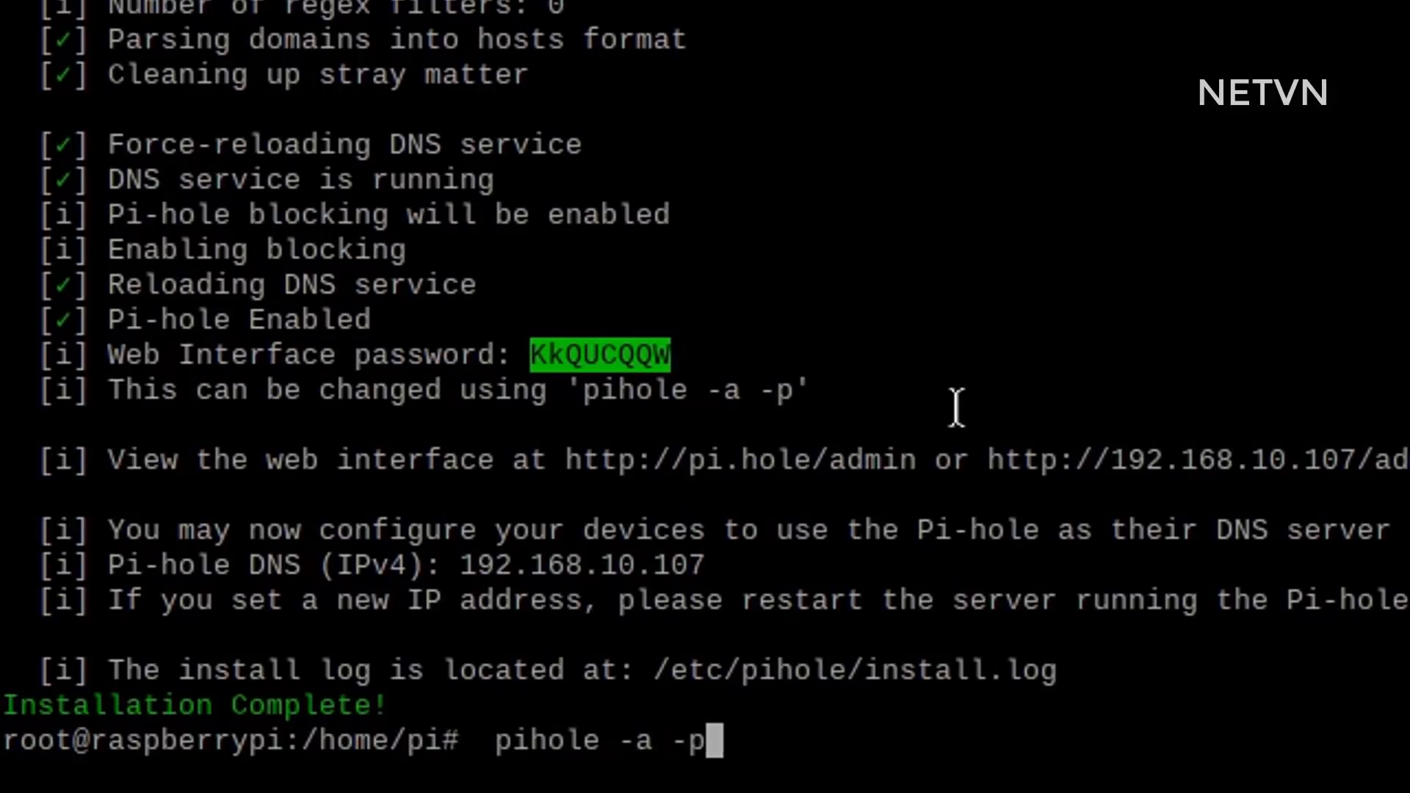
key(Return)
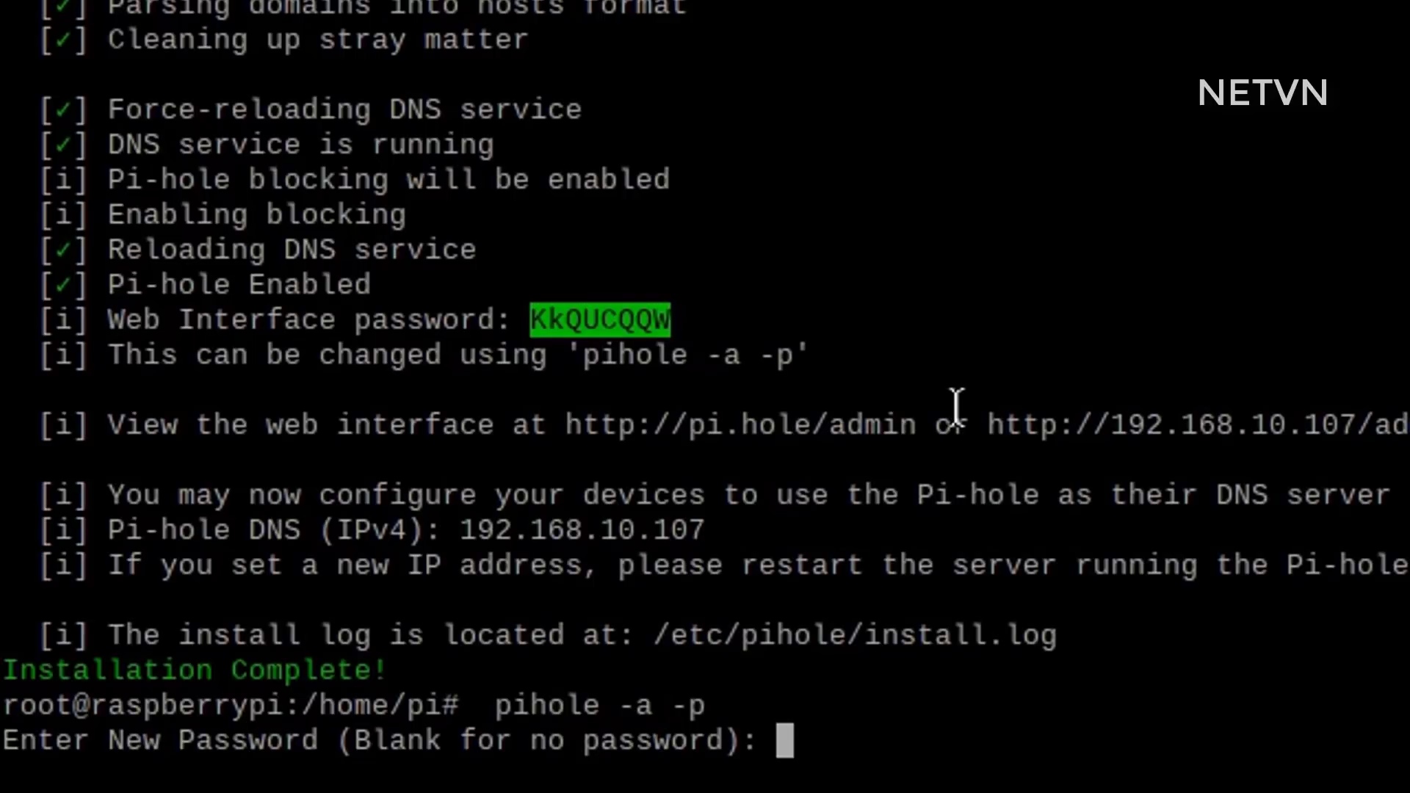
key(Return)
key(Return)
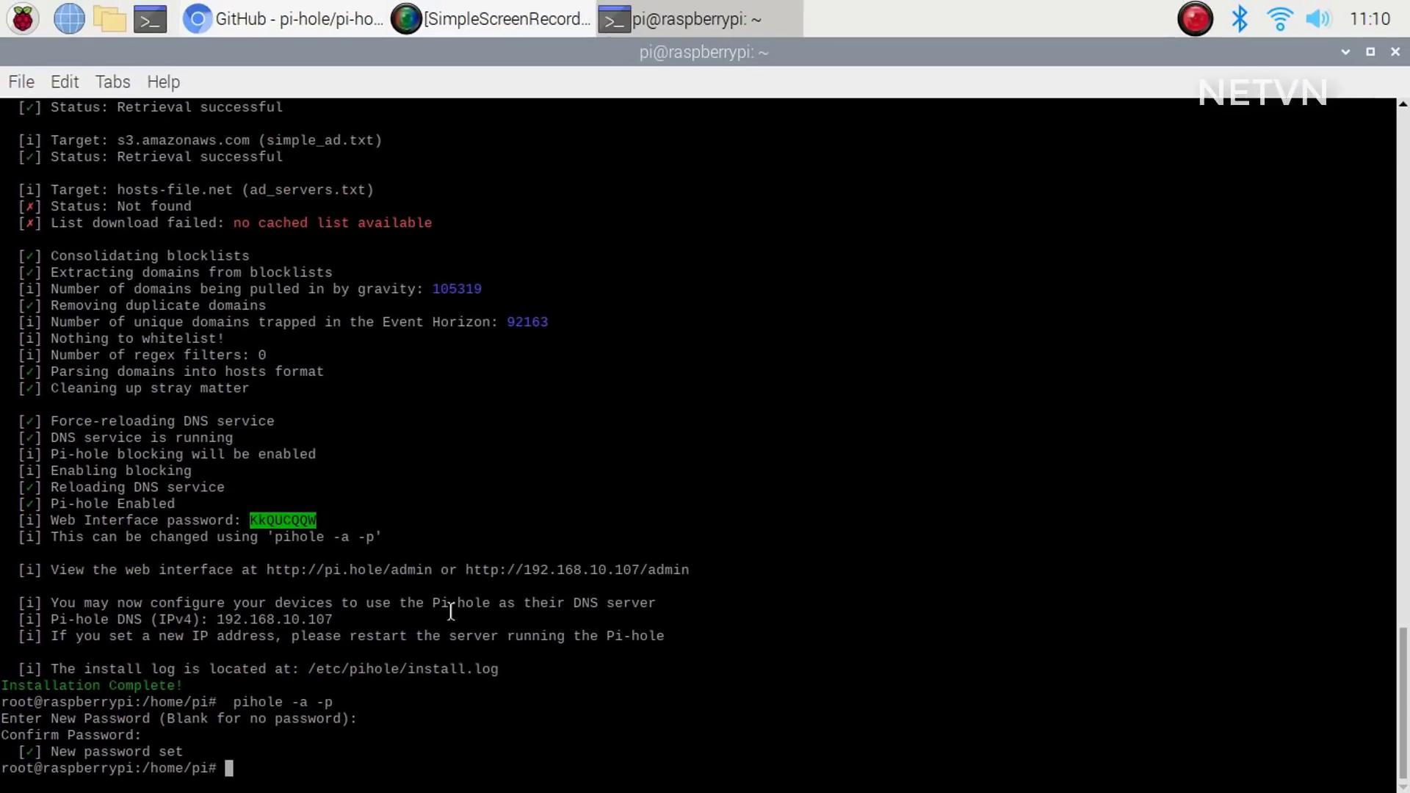
Load the Pi-hole admin page at 192.168.10.107/admin in a new Chromium tab
click(275, 20)
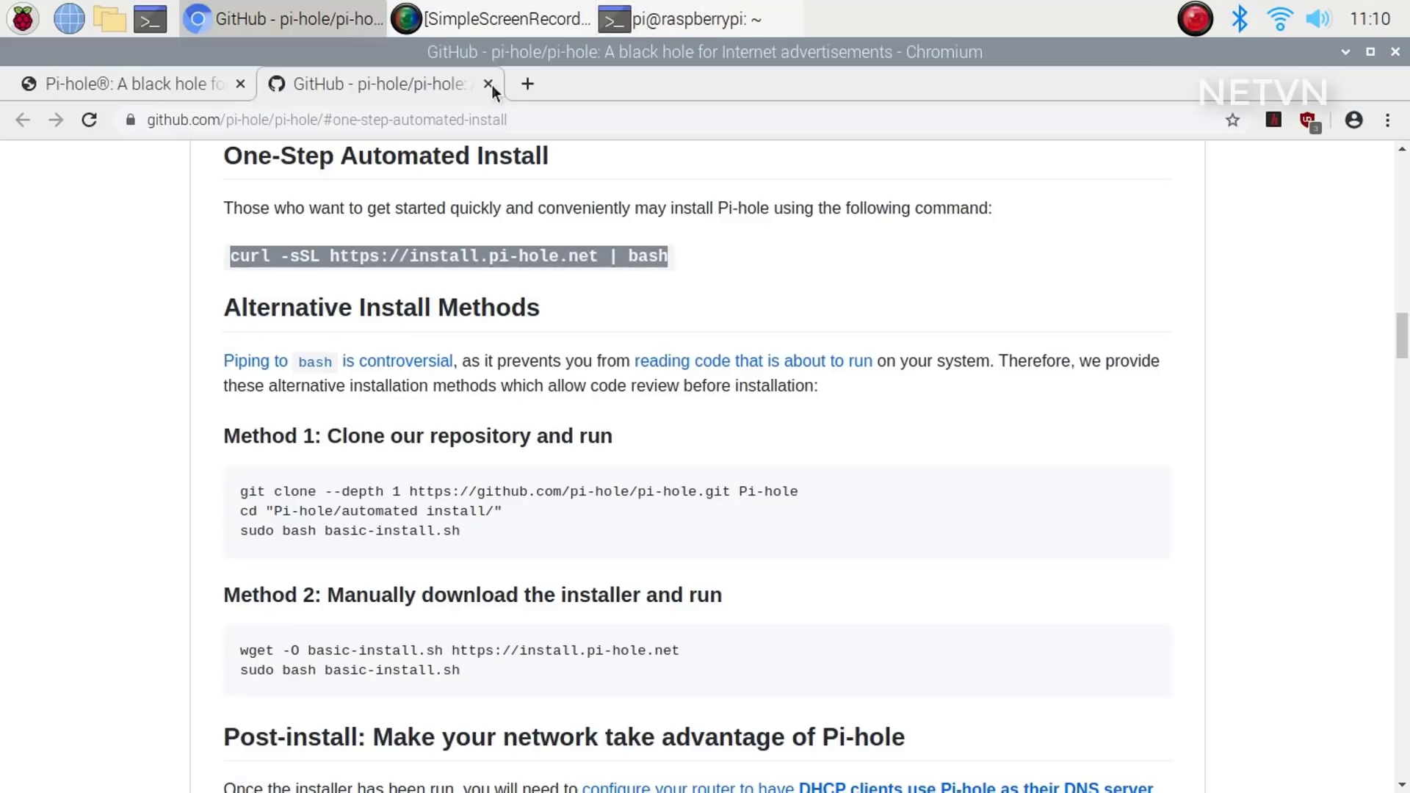
click(528, 84)
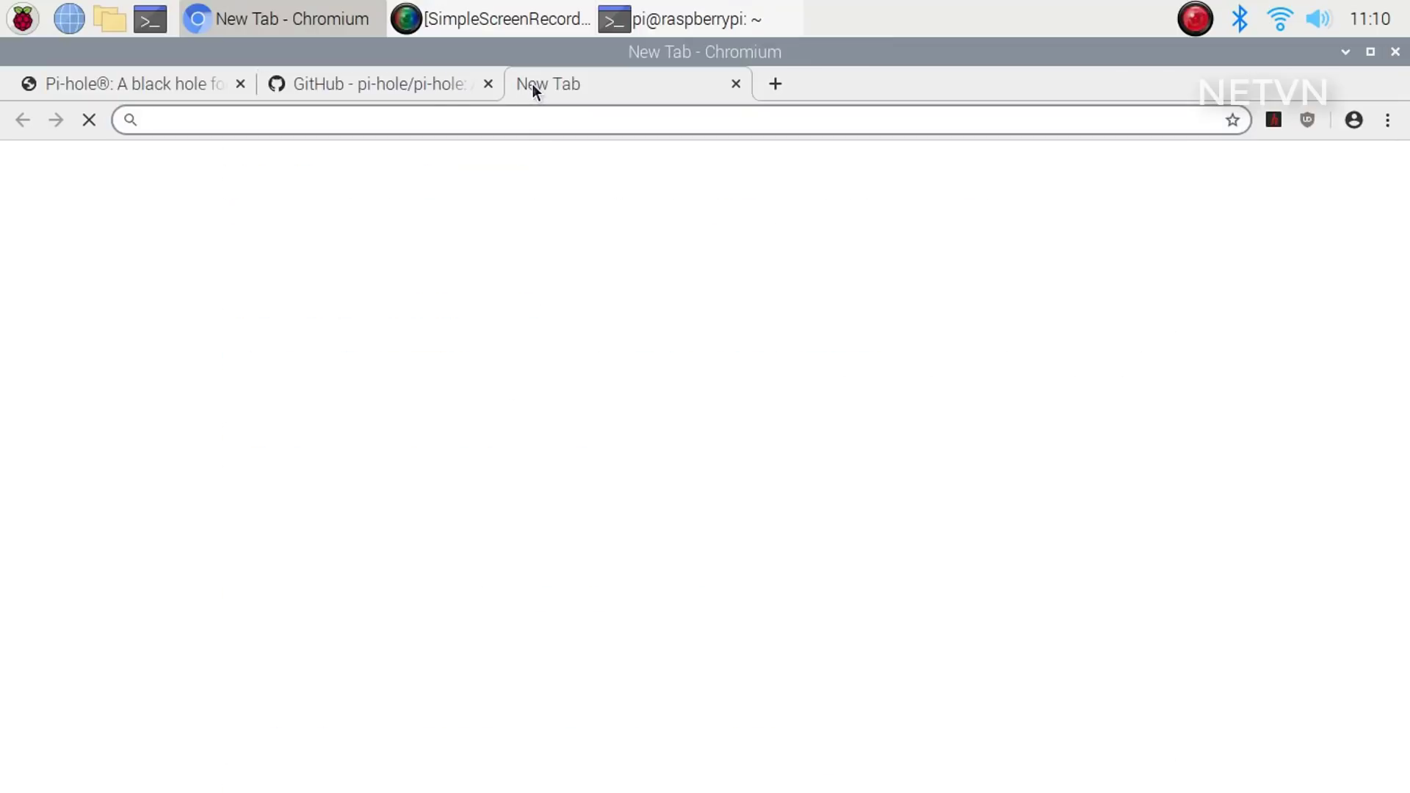
text(7/admin)
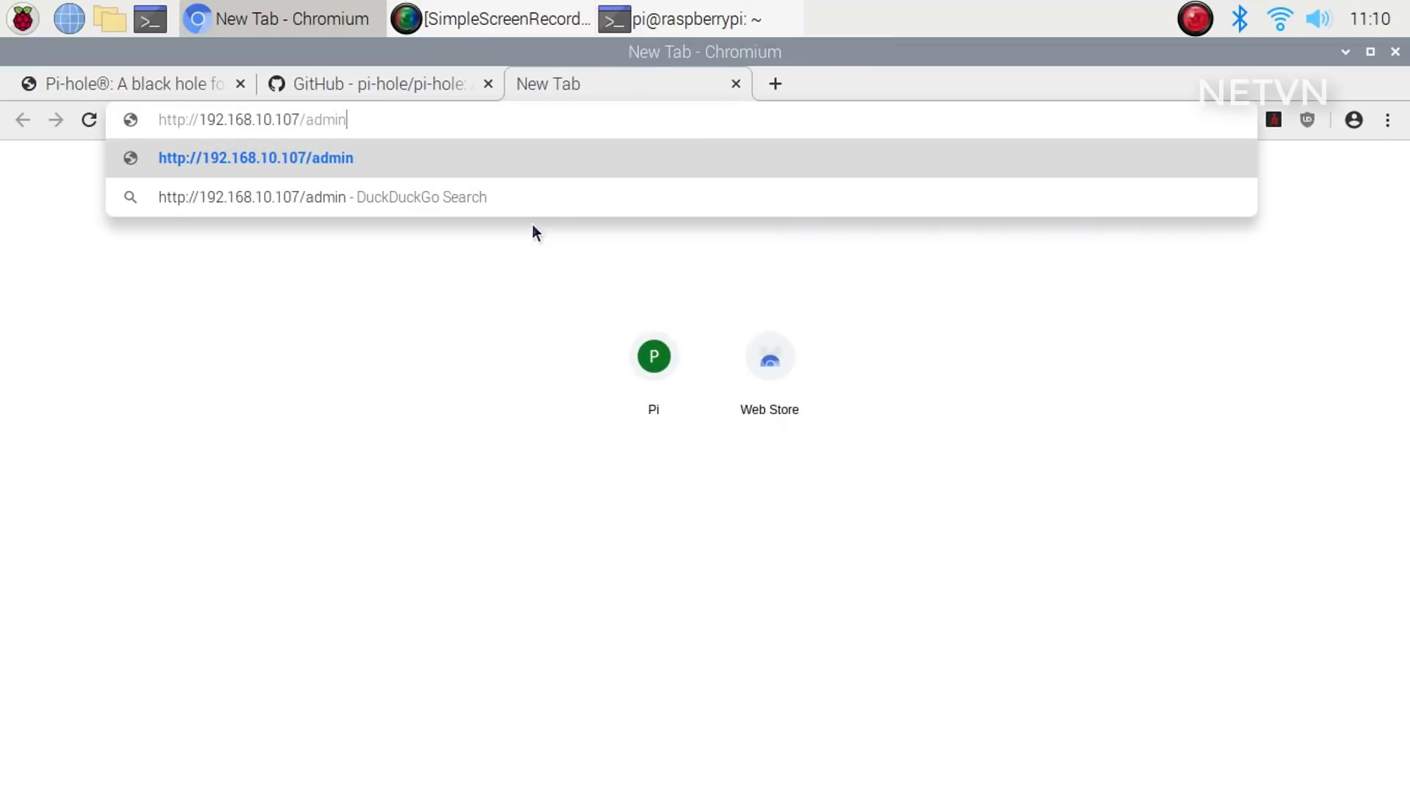
key(Return)
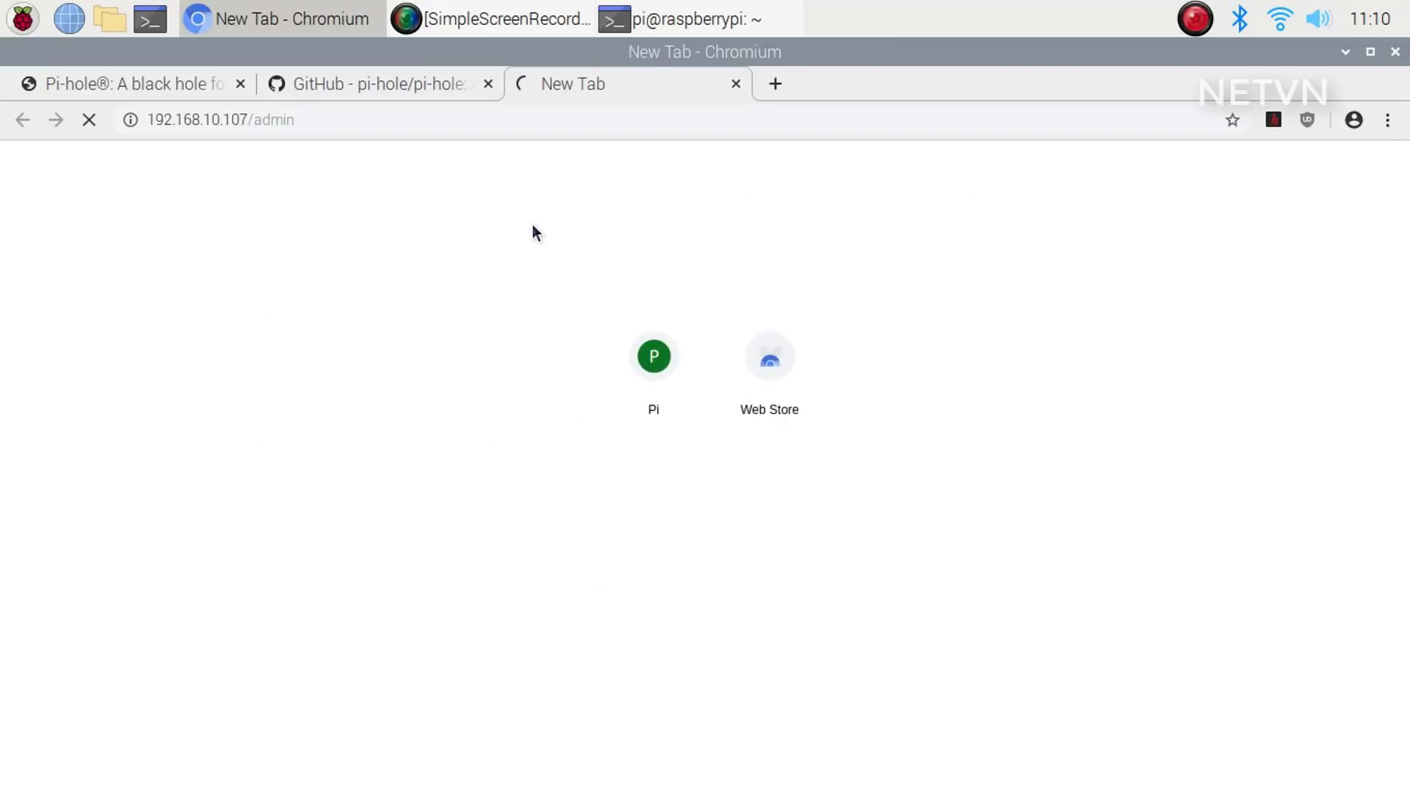
Log in with the new password and Remember me ticked, and save the password in Chromium
click(126, 394)
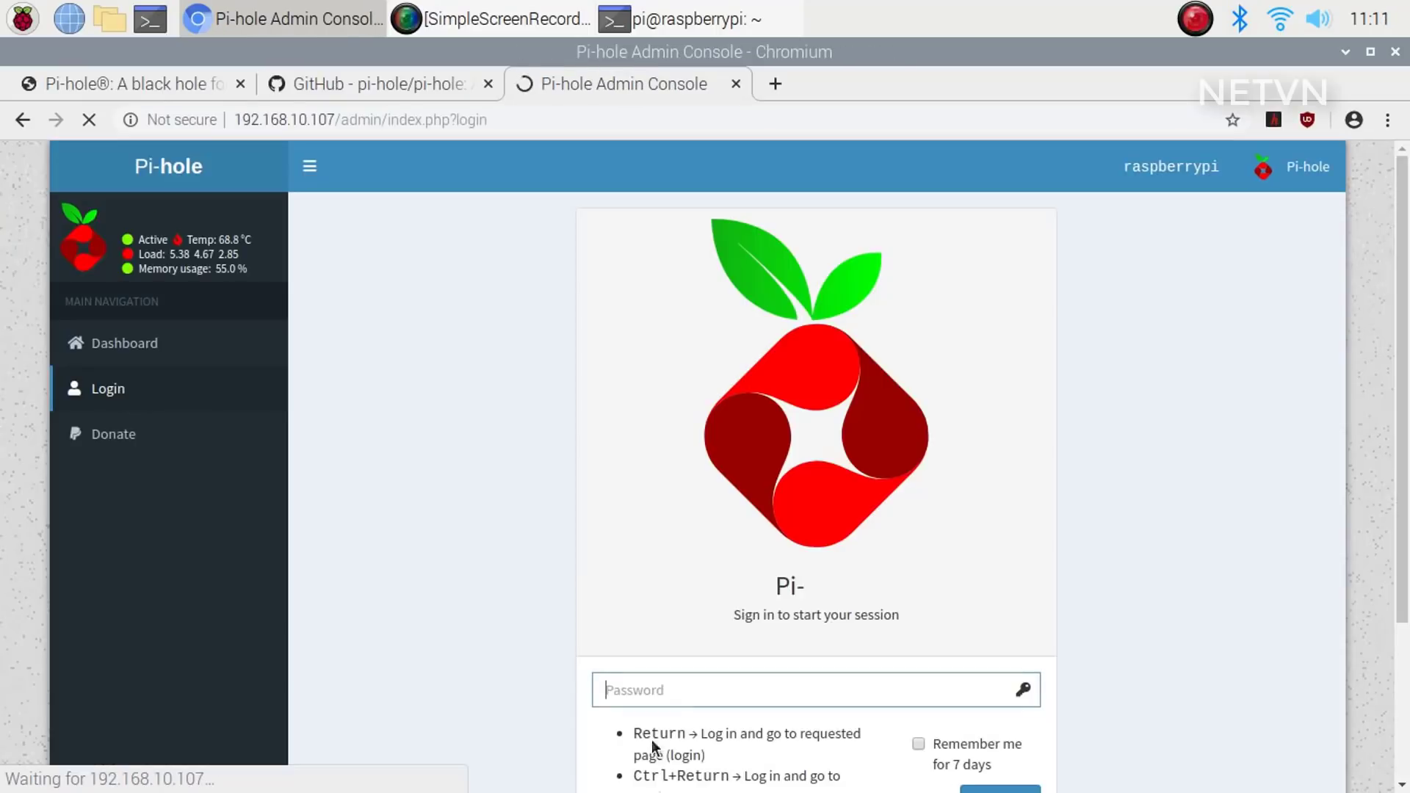
text(••)
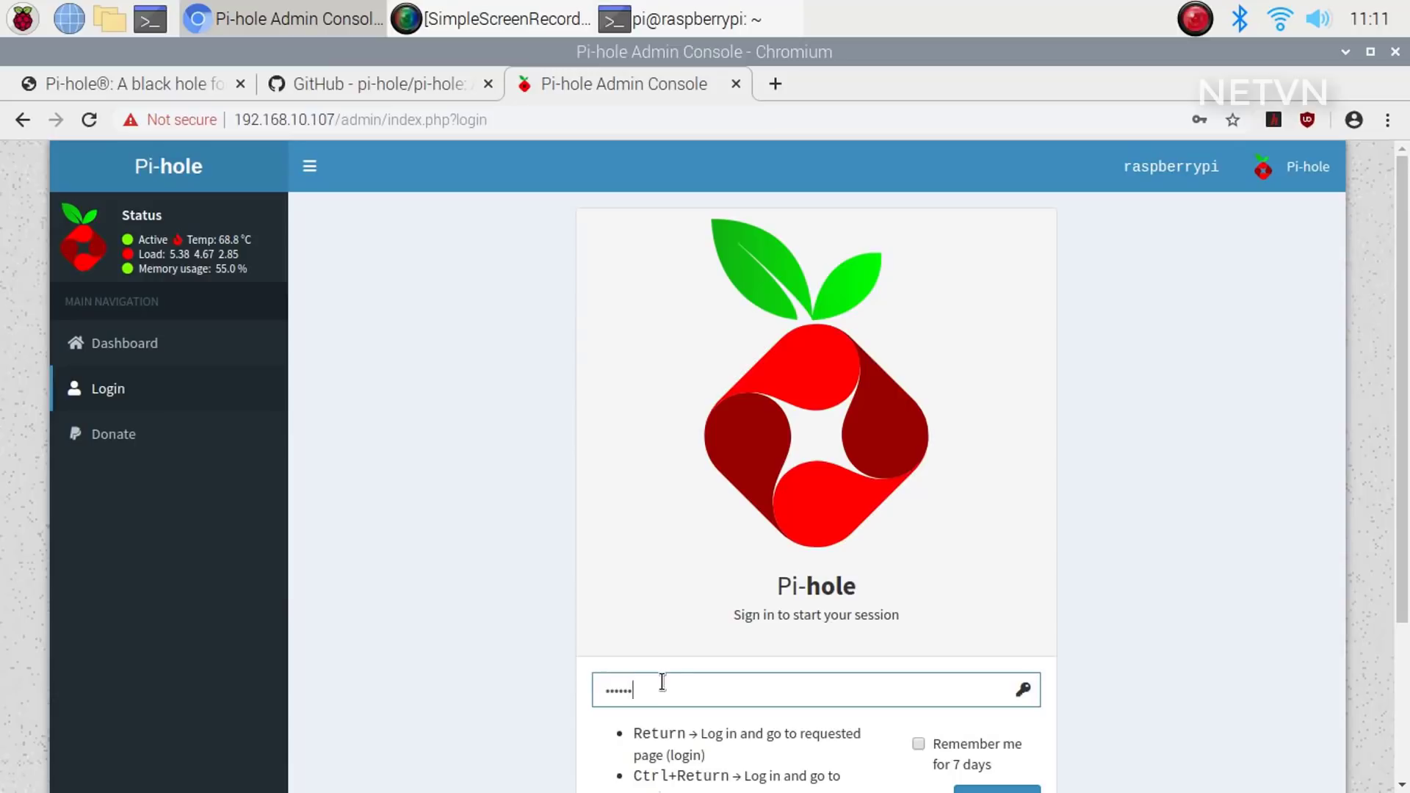
text(••••)
scroll(1376, 546, down, 3)
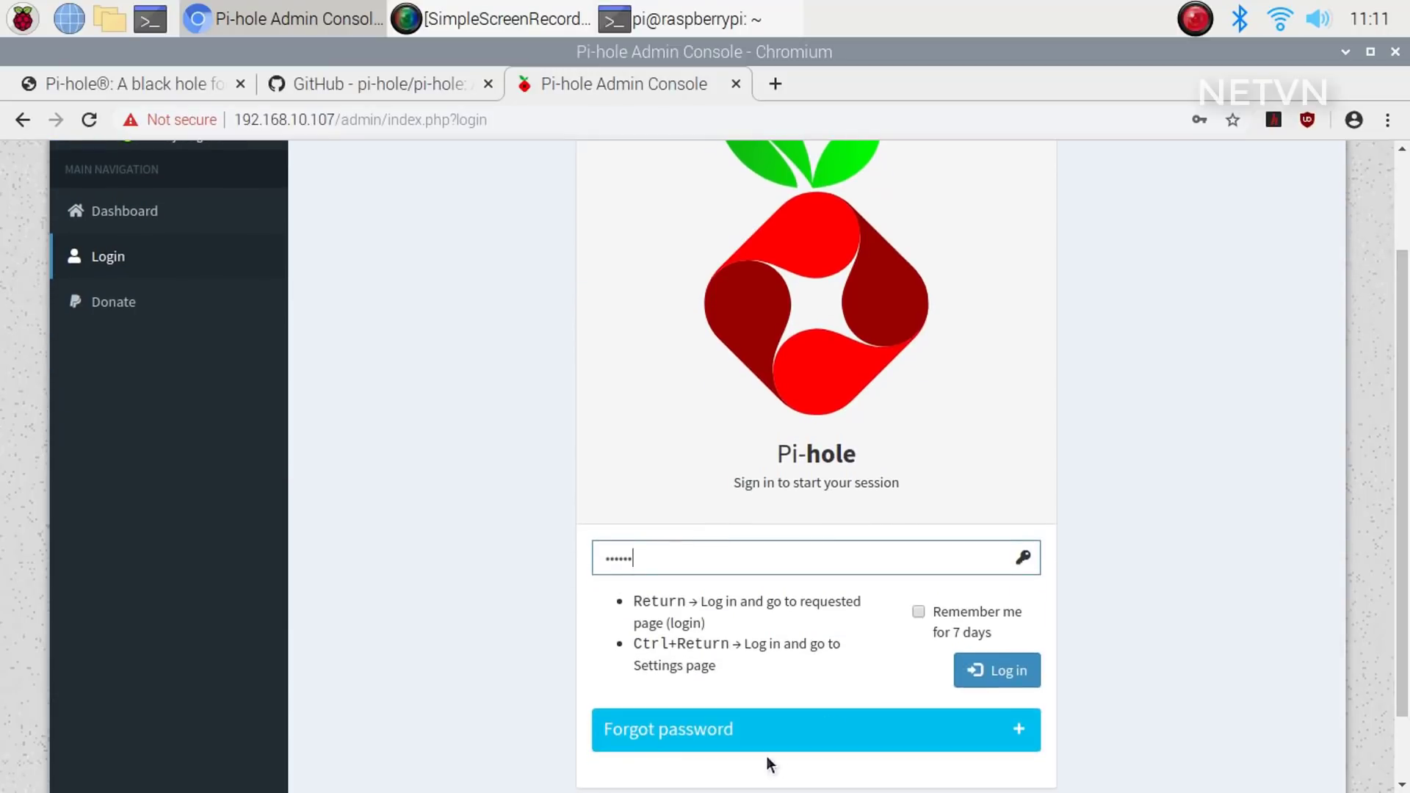
click(919, 612)
click(995, 671)
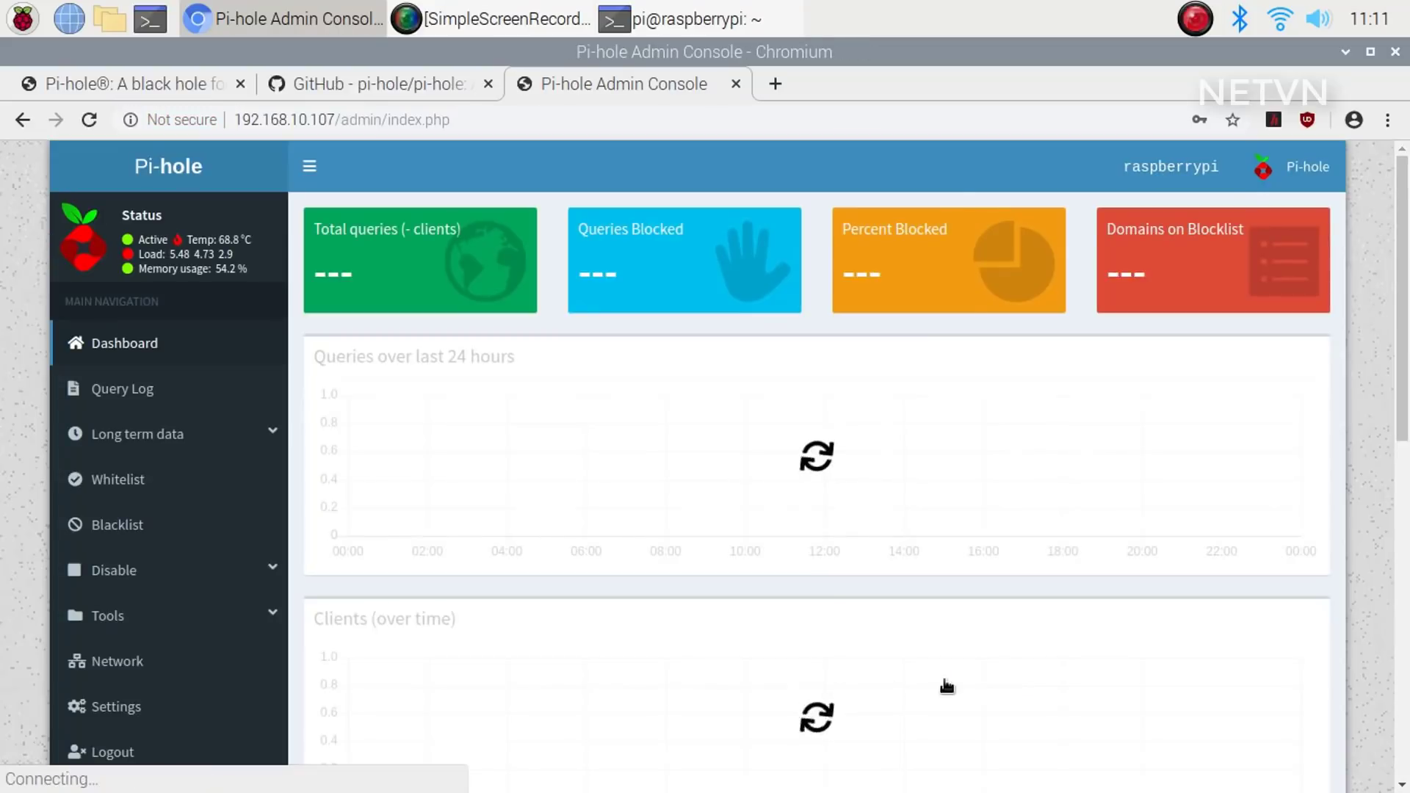
click(1221, 264)
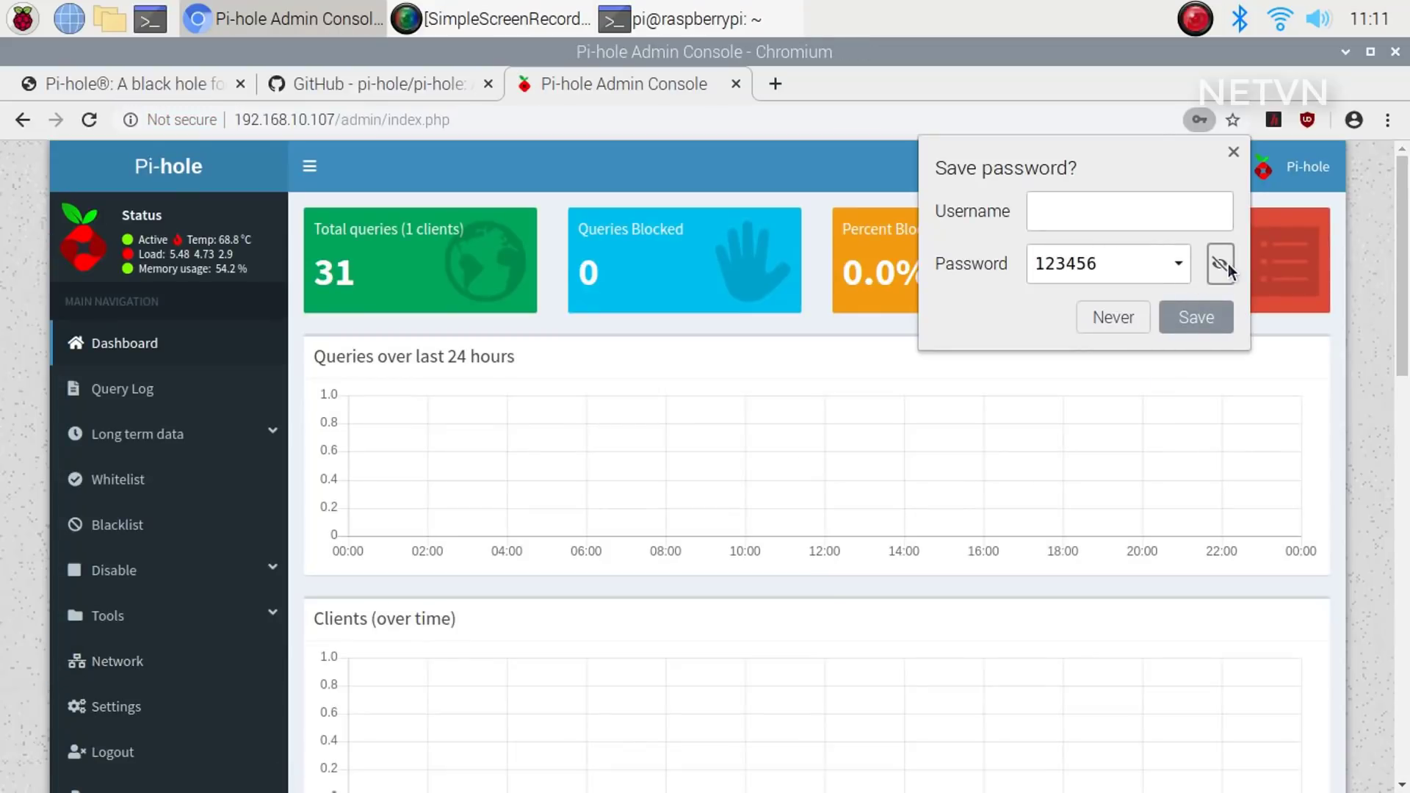
click(1197, 320)
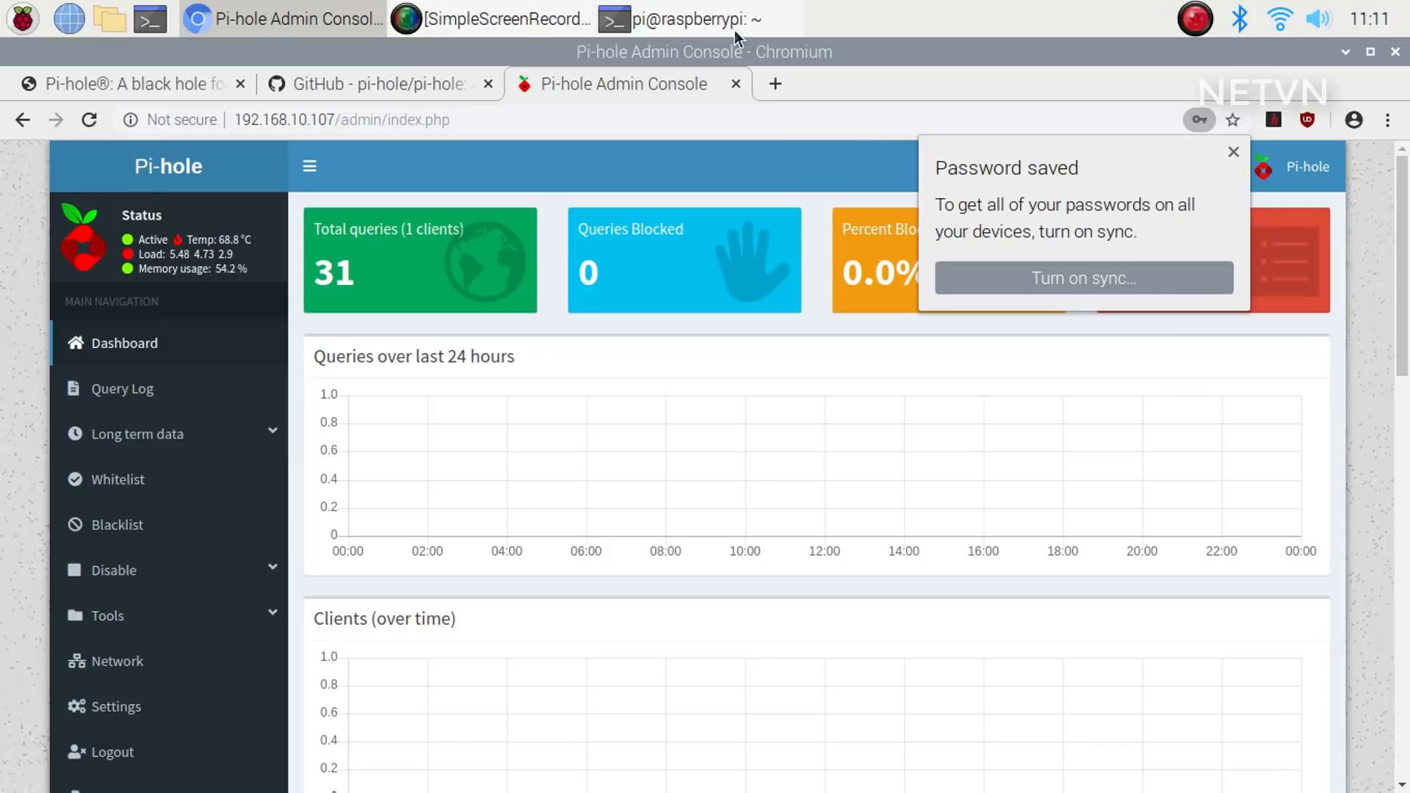
click(776, 84)
Log in to the TP-Link router at 192.168.10.1 and save its login in the browser
text(192.168.10.1)
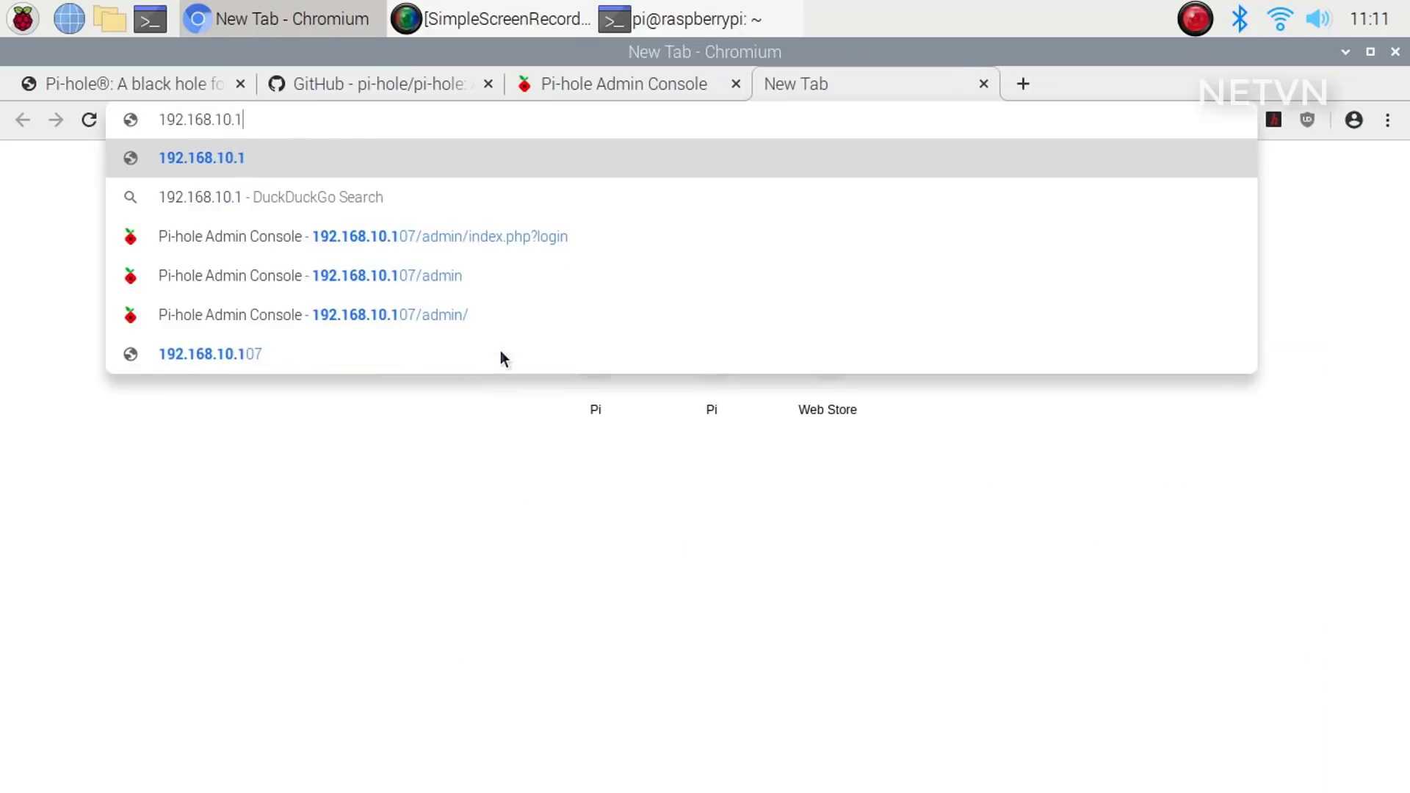
key(Return)
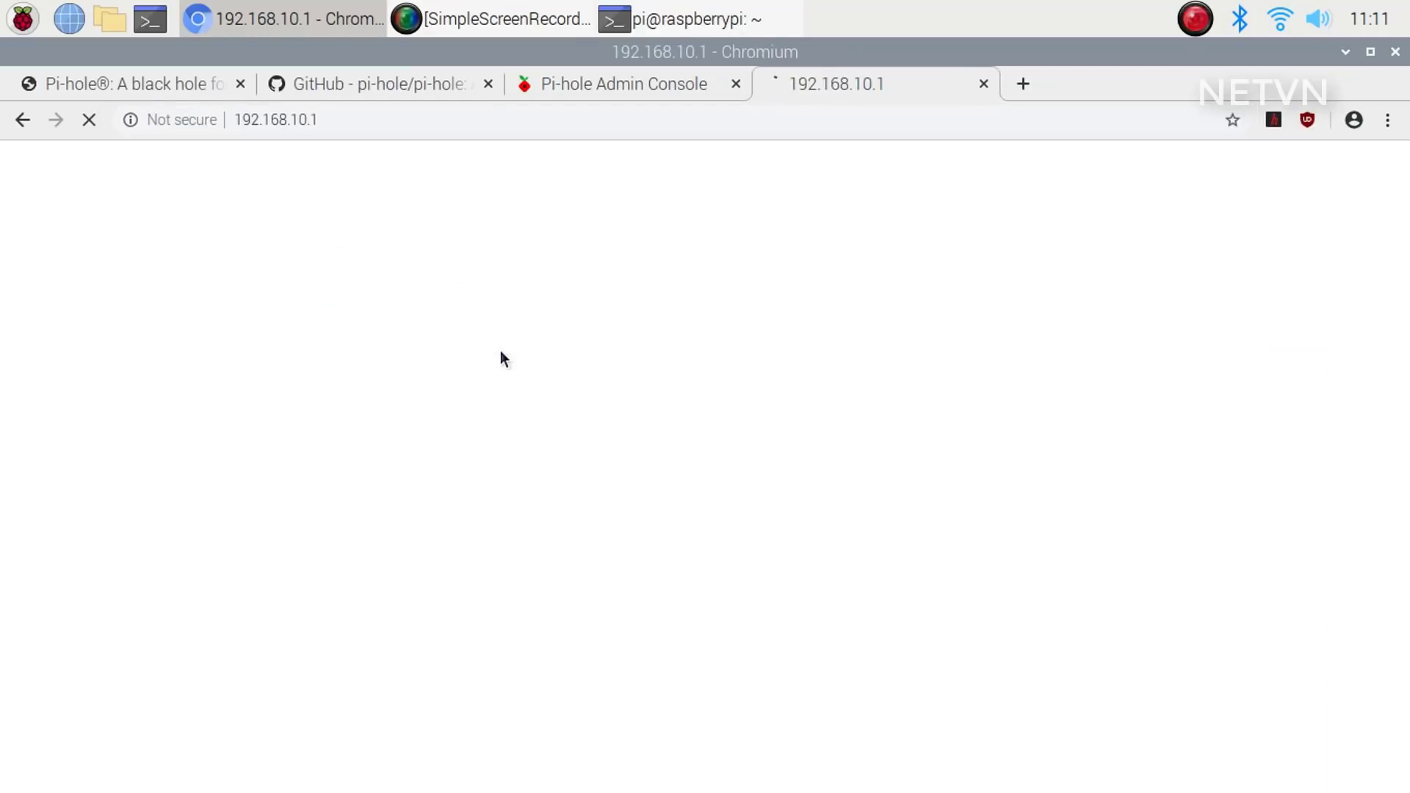
click(642, 479)
text(admin)
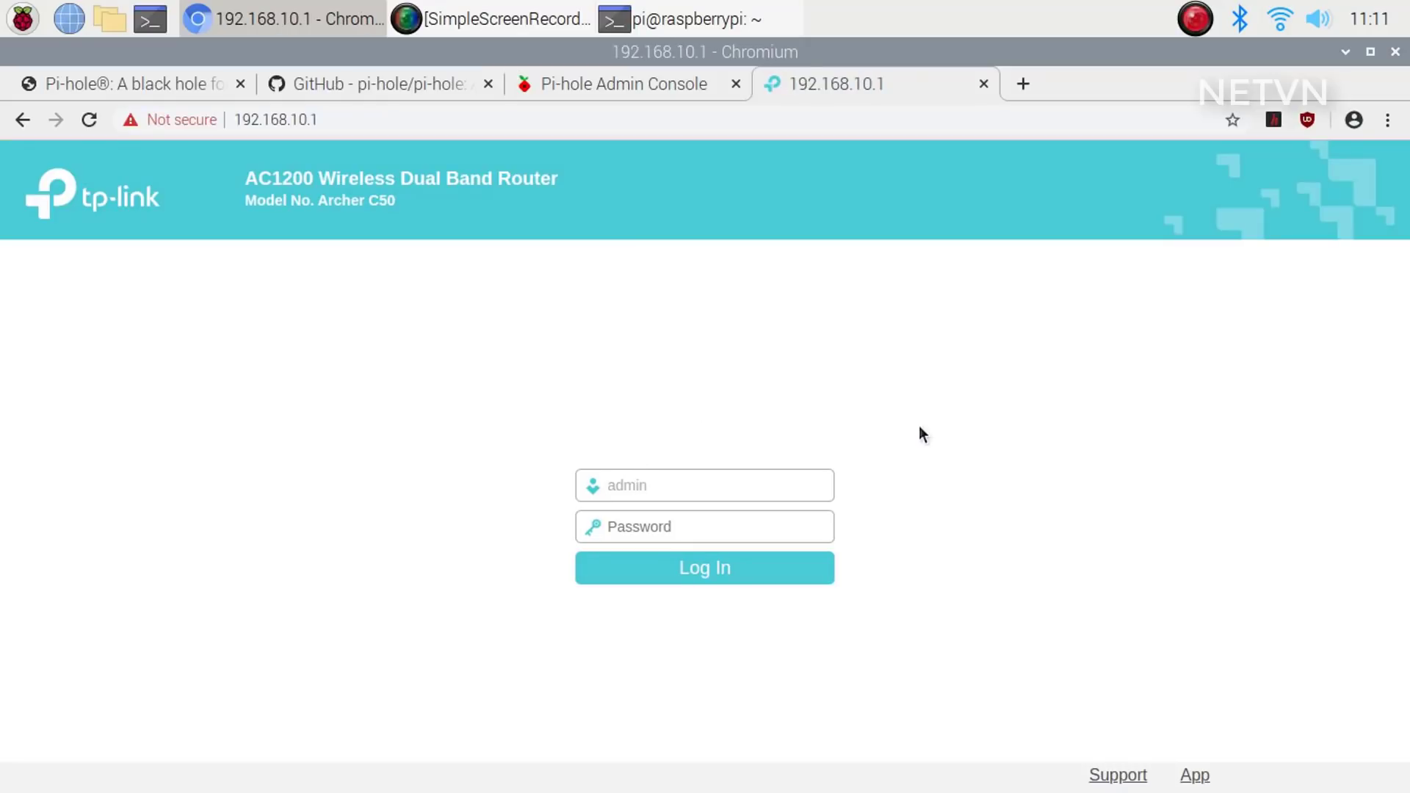
key(Tab)
text(a)
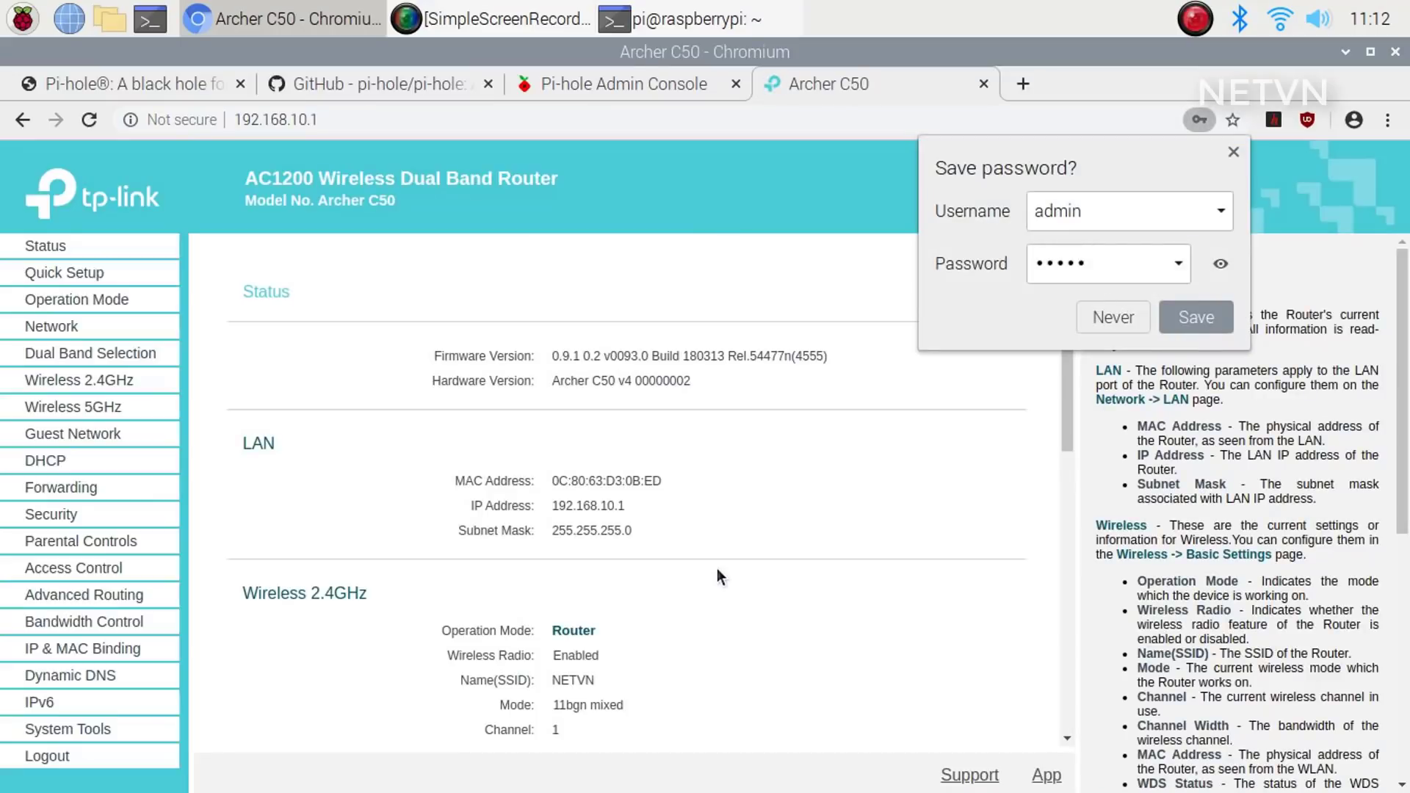
click(1191, 318)
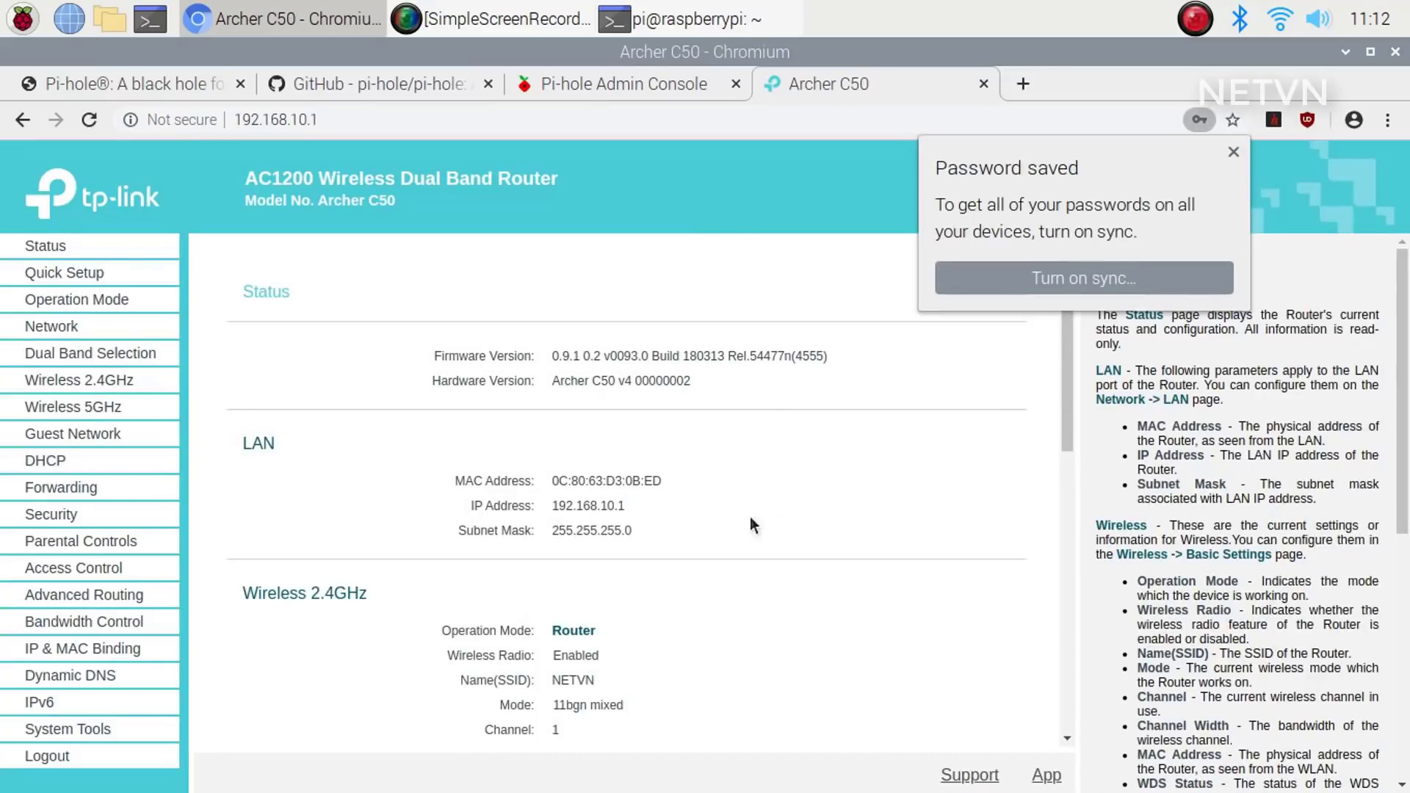
Set DHCP primary and secondary DNS servers to 192.168.10.107 and save
click(80, 468)
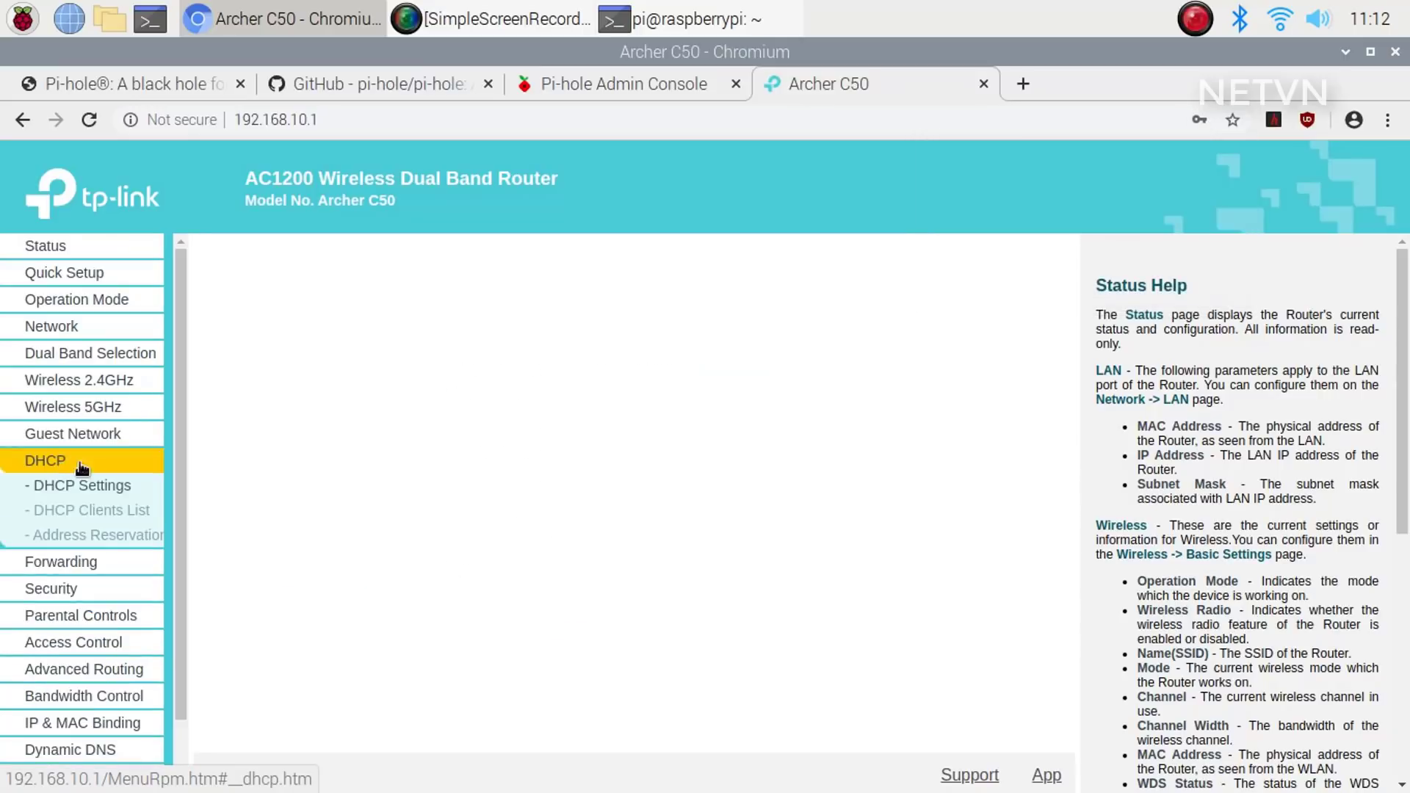
drag(471, 543, 567, 536)
click(404, 568)
drag(719, 573, 710, 576)
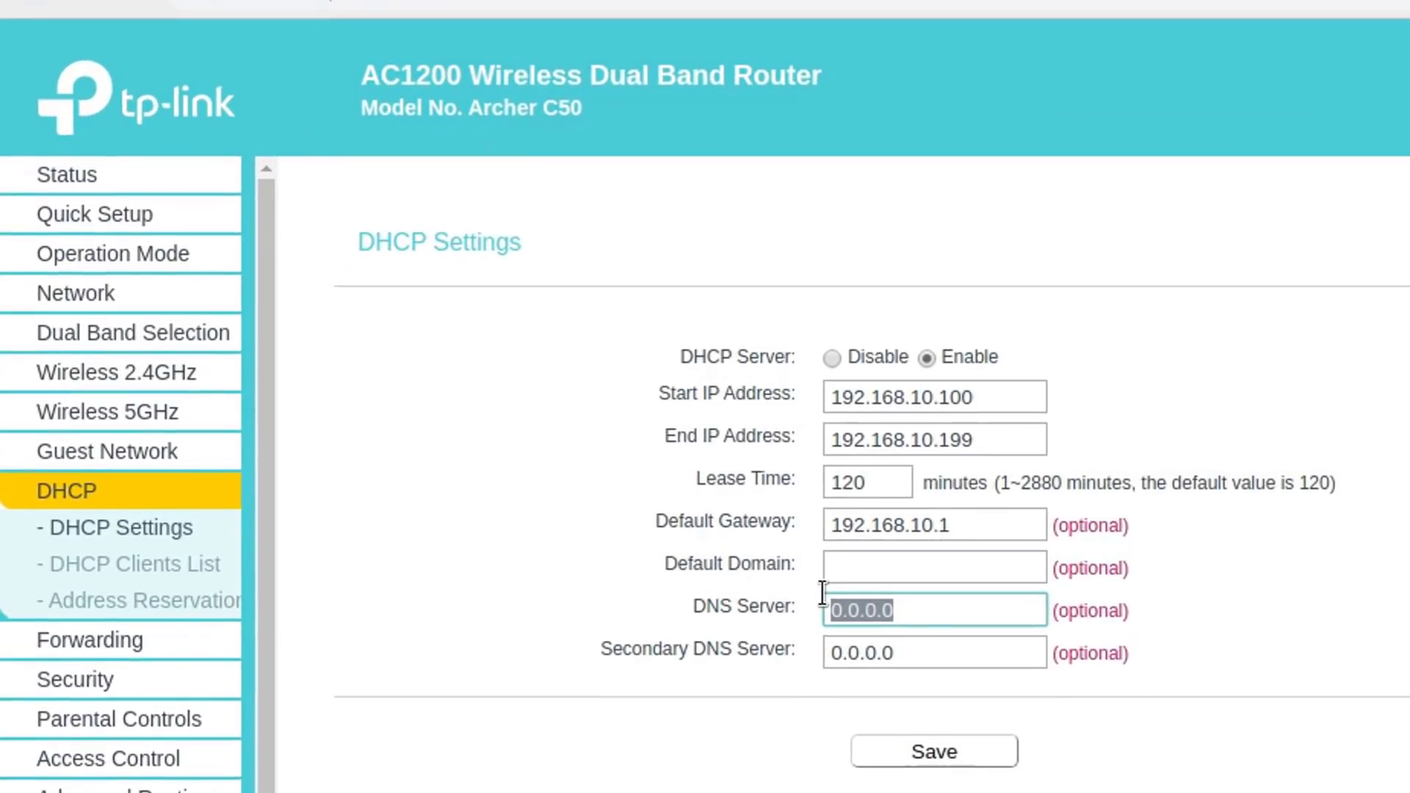
text(192.168.10.107)
double_click(936, 648)
text(1)
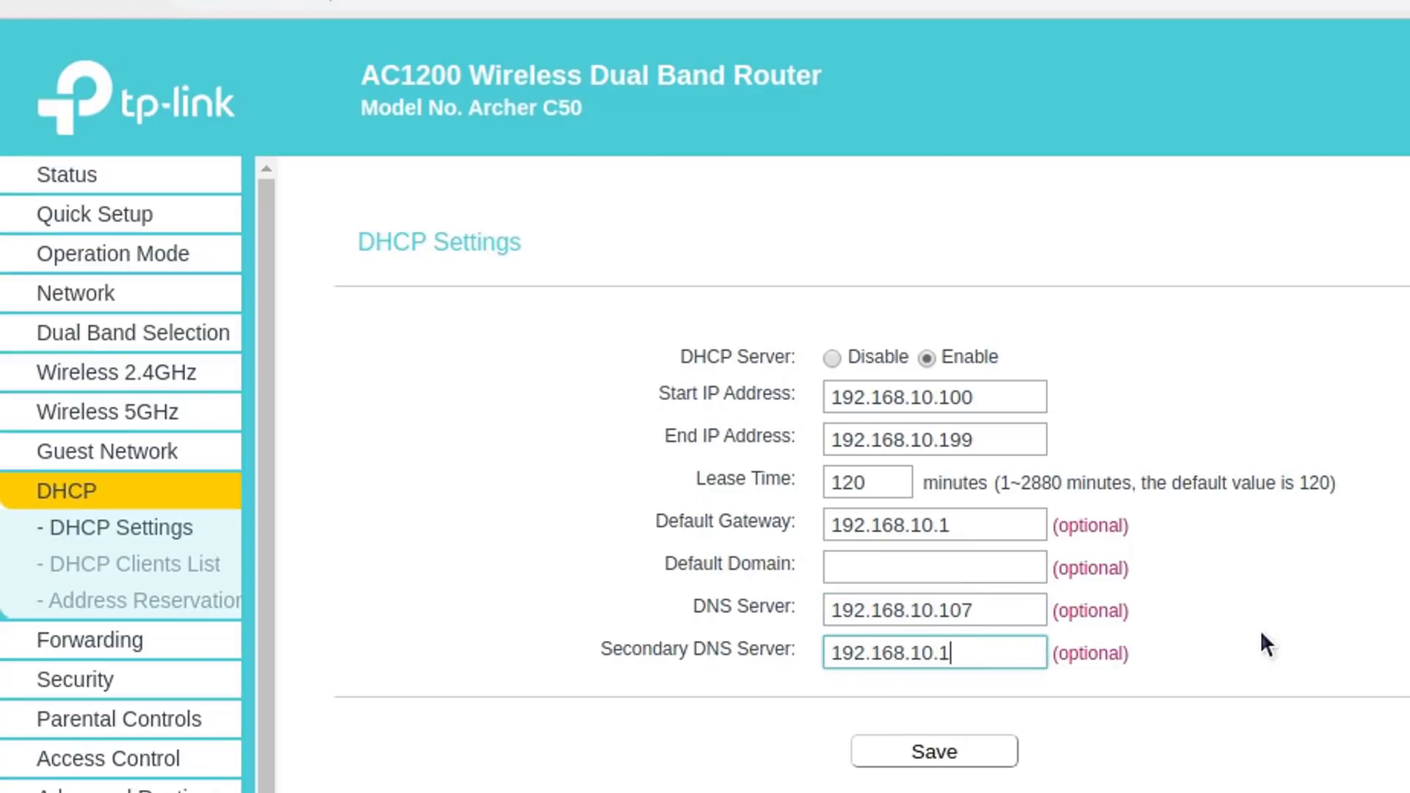
text(92.168.10.107)
drag(1012, 652, 769, 649)
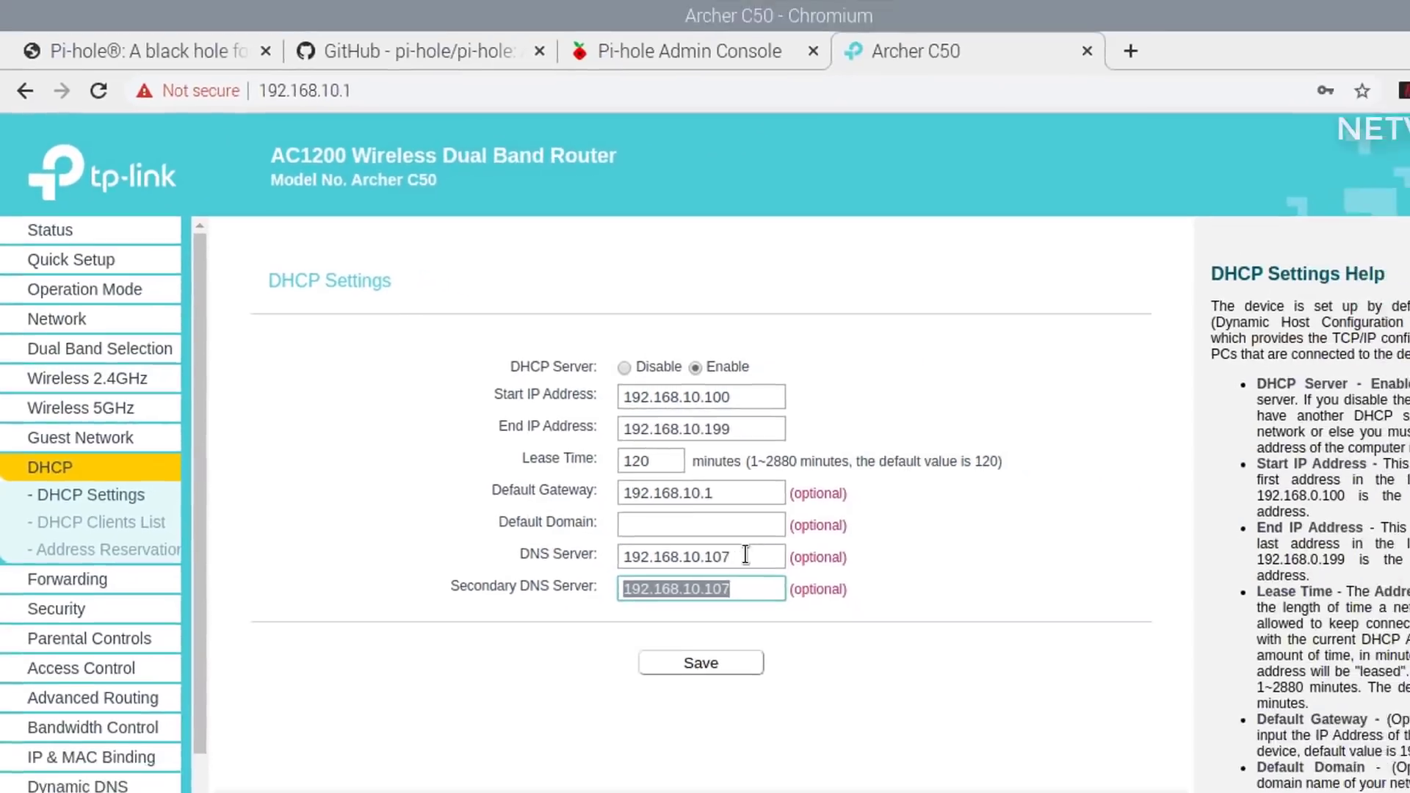
drag(1014, 610, 821, 608)
click(633, 638)
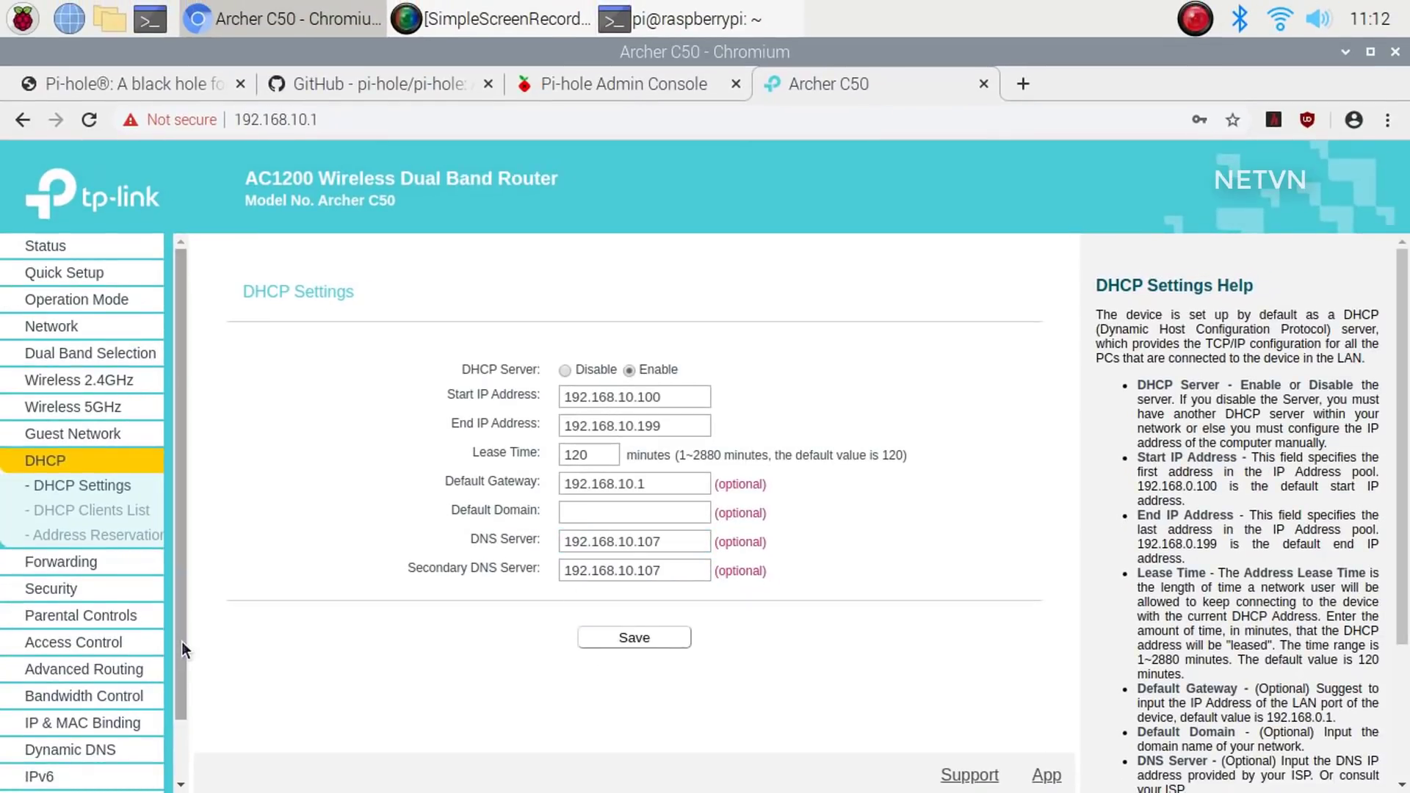
scroll(182, 642, down, 2)
Reboot the TP-Link router from System Tools > Reboot and confirm with OK
click(110, 730)
drag(173, 614, 180, 756)
click(55, 663)
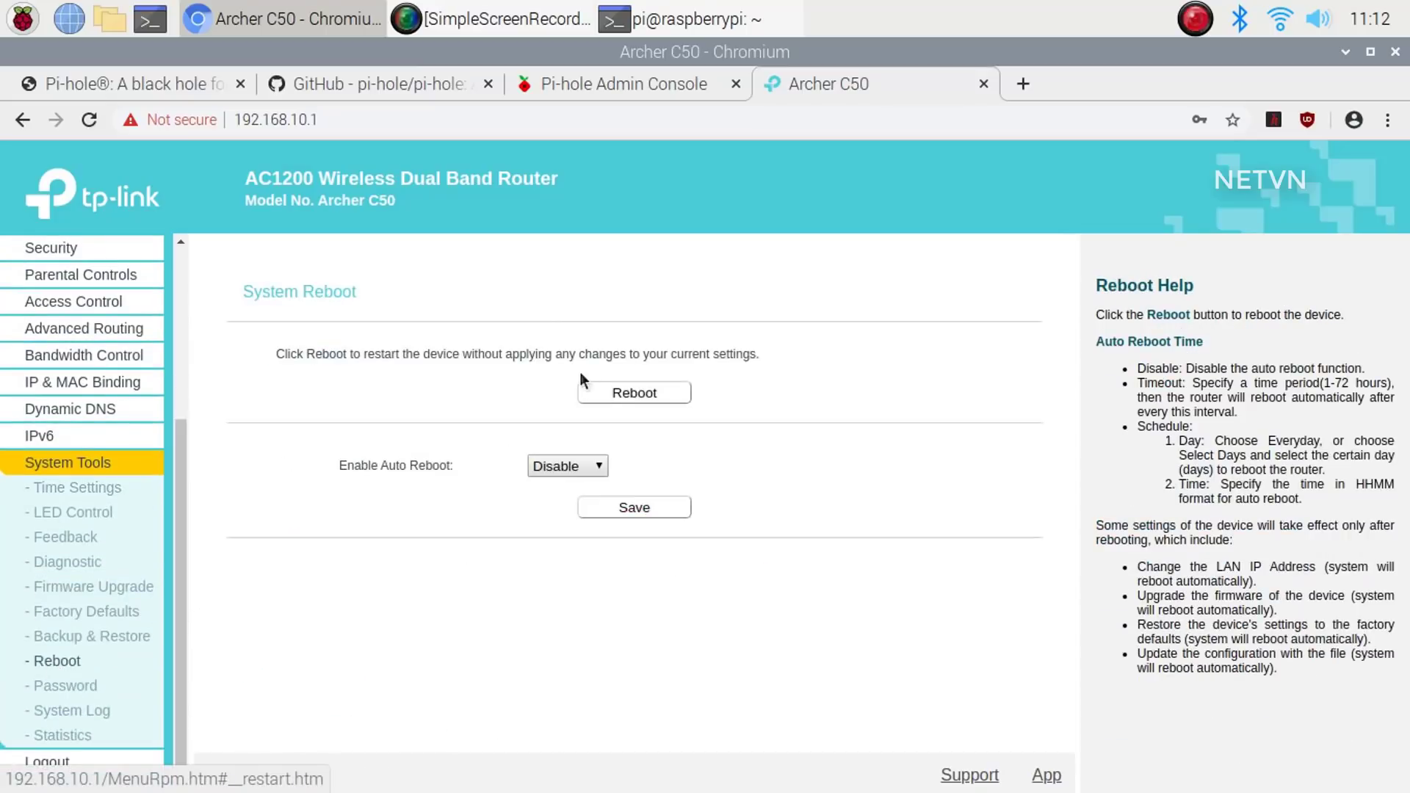
click(609, 392)
click(866, 255)
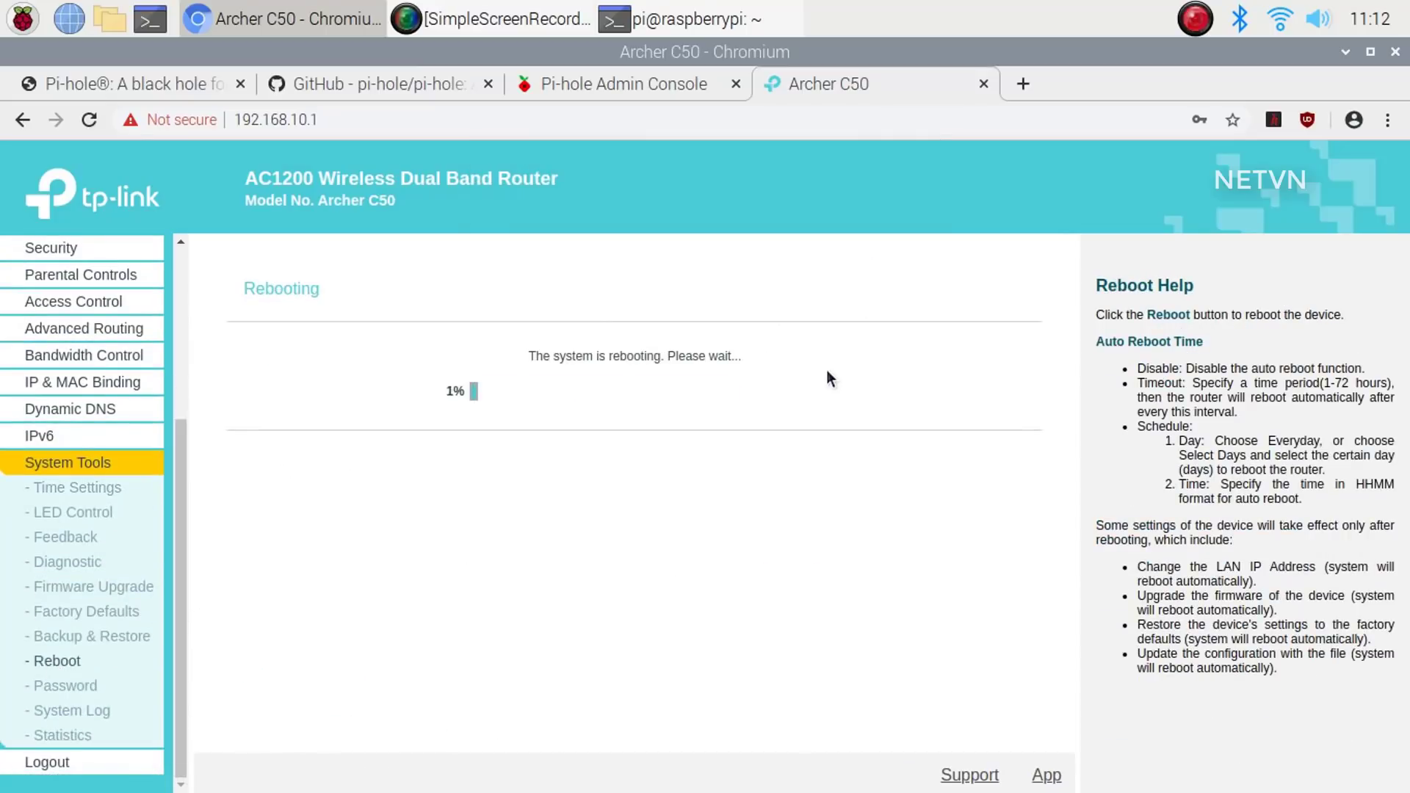